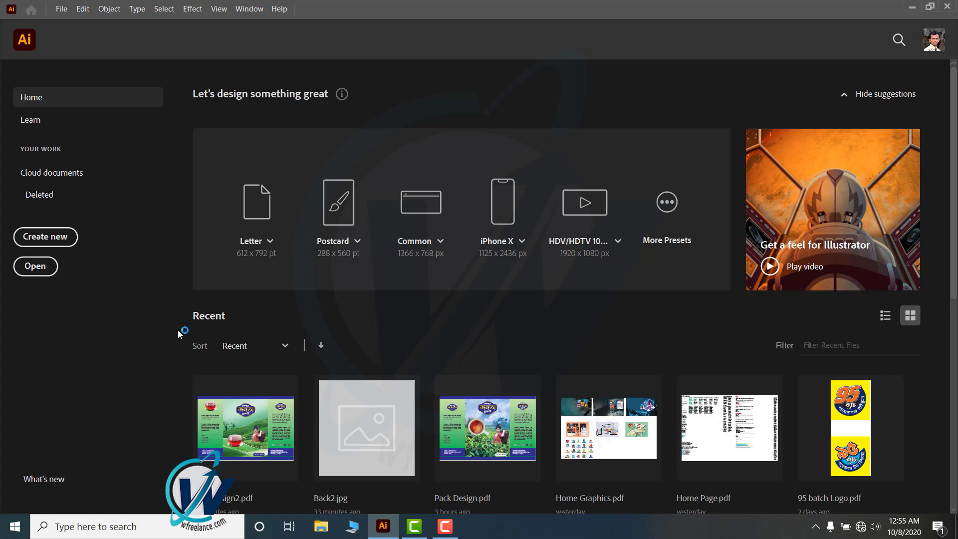
Create a new A4 document of 595.28 x 841.89 pt in CMYK color
click(44, 236)
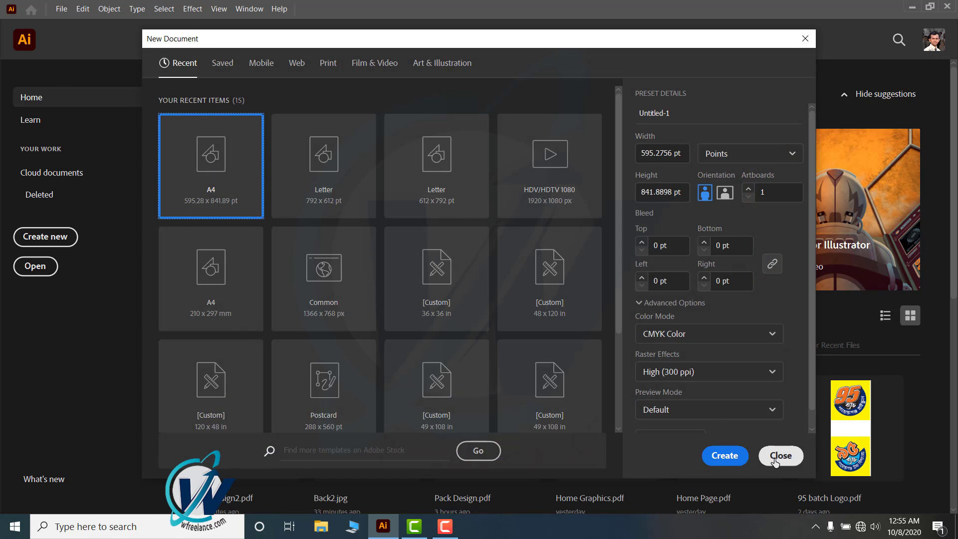
click(724, 454)
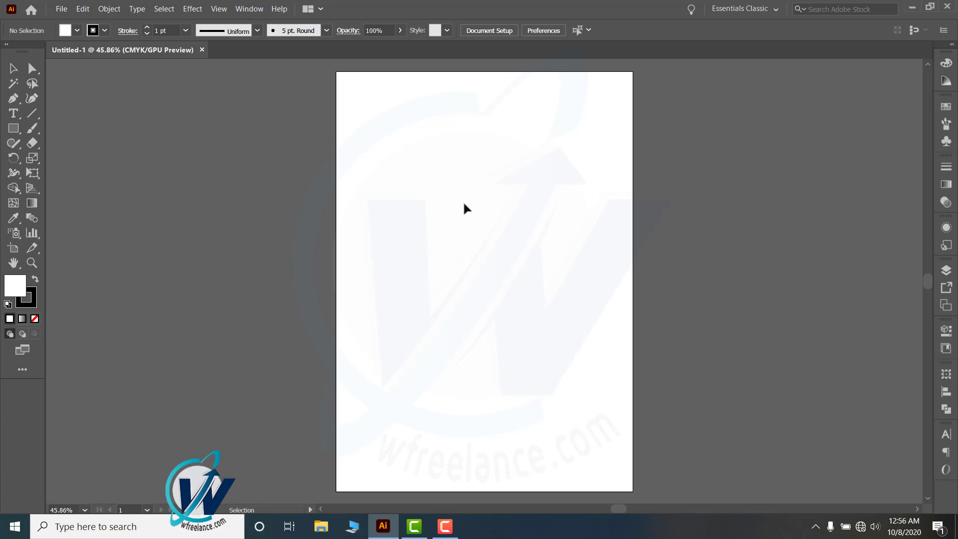
Show the Navigator, park it beside the artboard, and use its view box to shift the artboard slightly sideways
click(249, 8)
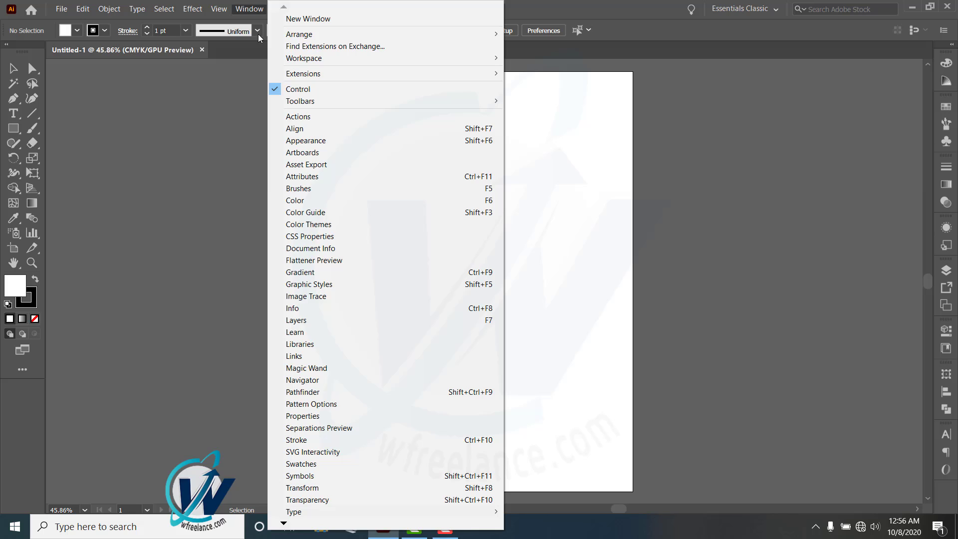
click(337, 401)
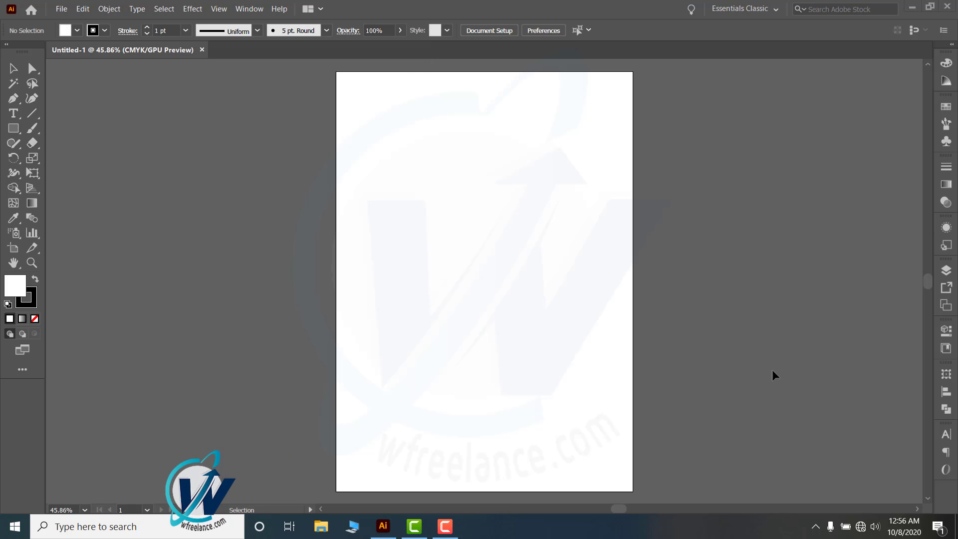
click(252, 9)
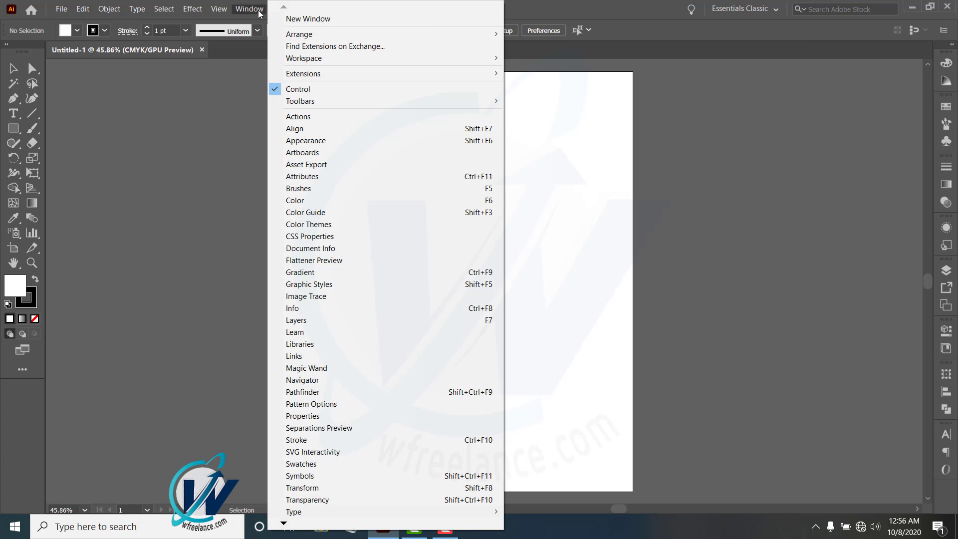
click(309, 381)
drag(160, 272, 840, 69)
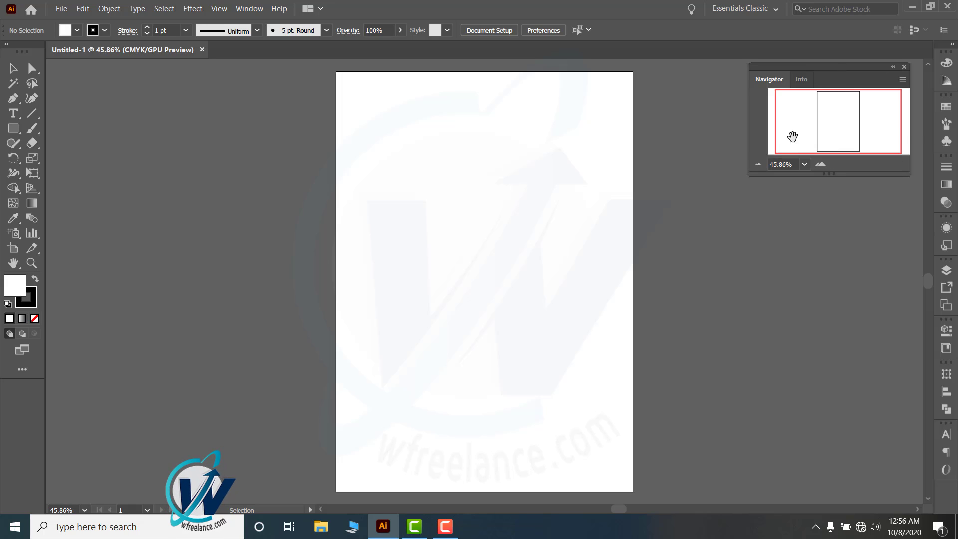
drag(851, 117, 847, 118)
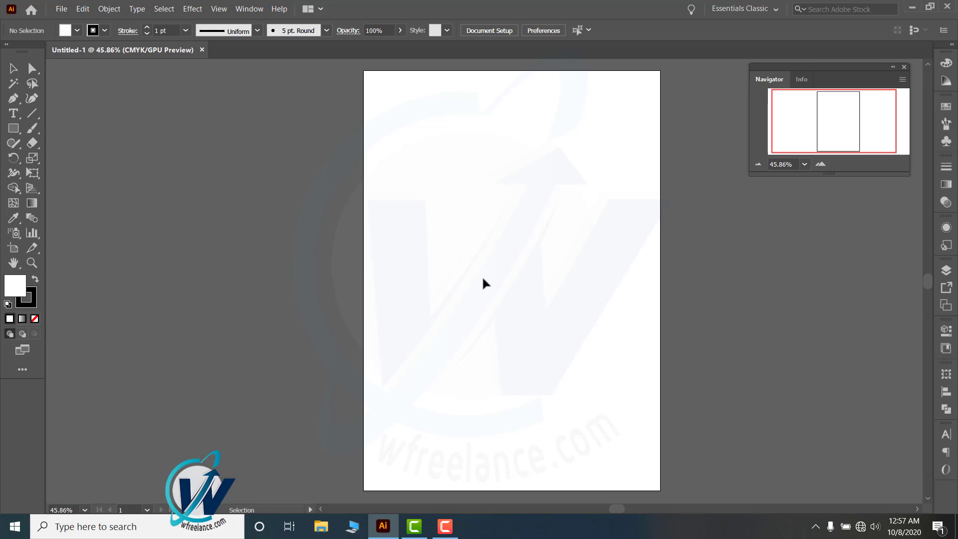
Raise the artboard's zoom level to 75% with the Navigator's zoom value
click(776, 164)
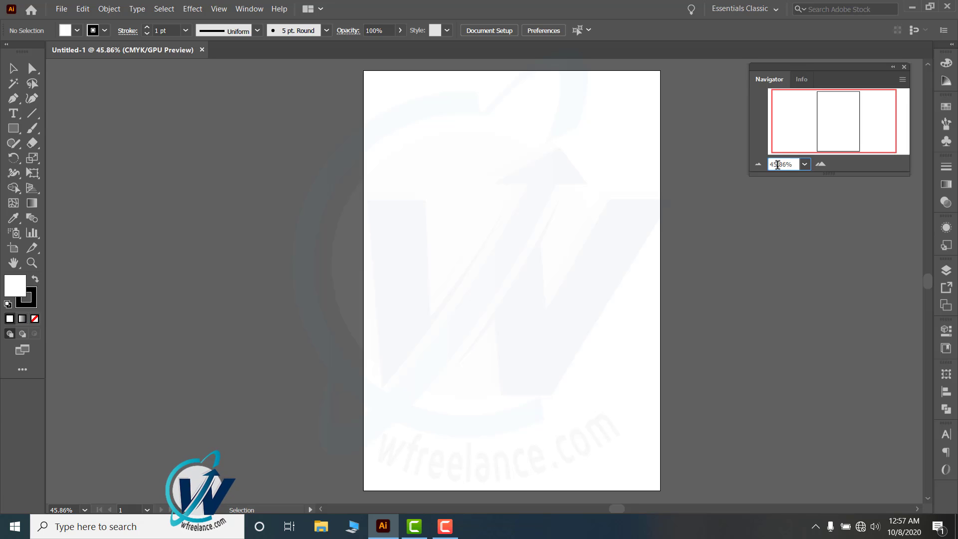
key(Up)
key(Up)
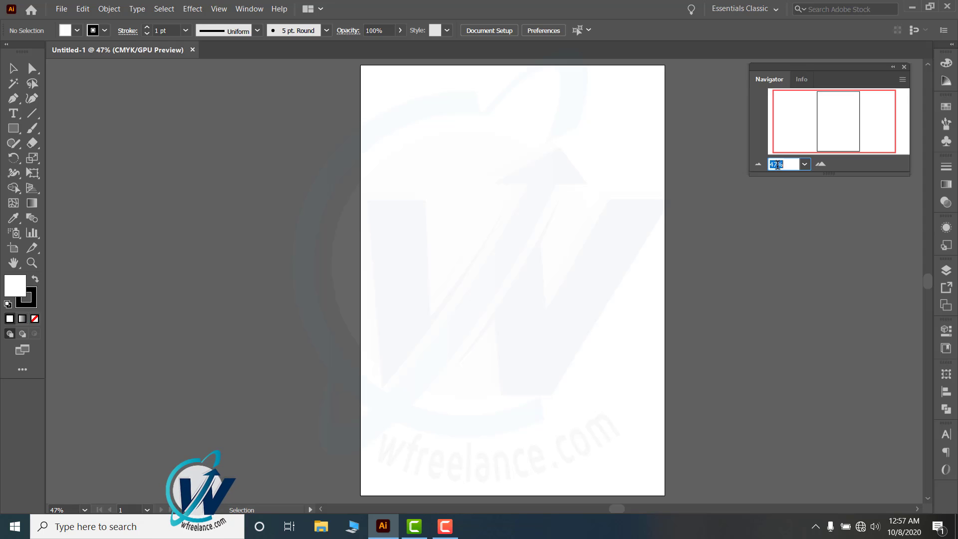
key(Up)
key(Up)
key(Up)
key(Up)
key(Up)
key(Up)
key(Up)
key(Up)
key(Up)
key(Up)
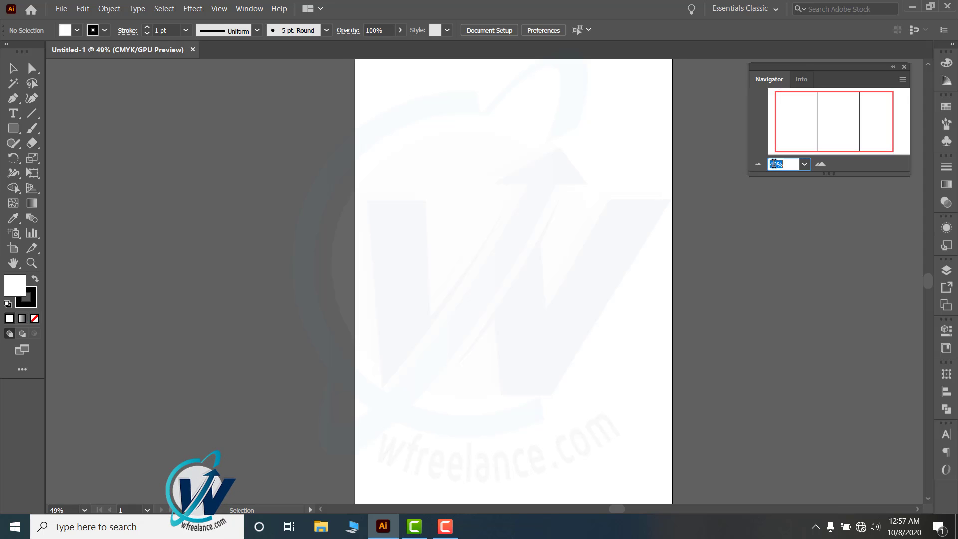
key(Up)
key(Up)
key(Up)
key(Up)
key(Up)
key(Up)
key(Up)
key(Up)
key(Up)
key(Up)
key(Up)
key(Up)
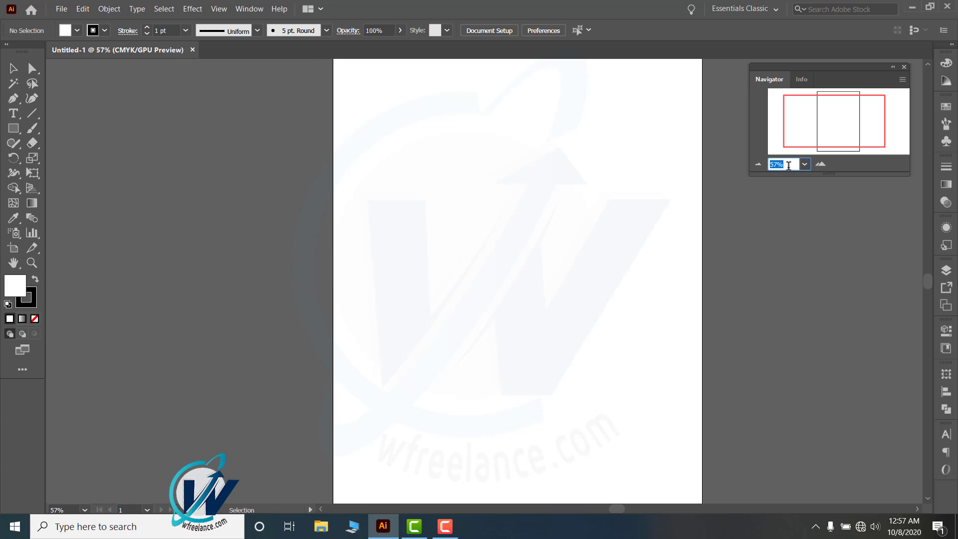
key(Up)
key(Up)
key(Up)
key(Up)
key(Up)
key(Up)
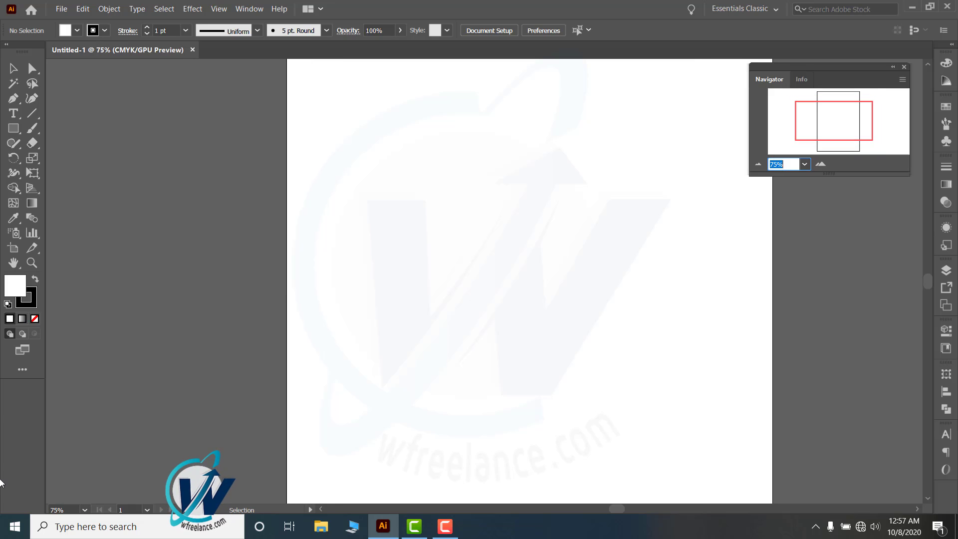
Lower the zoom level to 34% with the document window's own zoom value
click(57, 506)
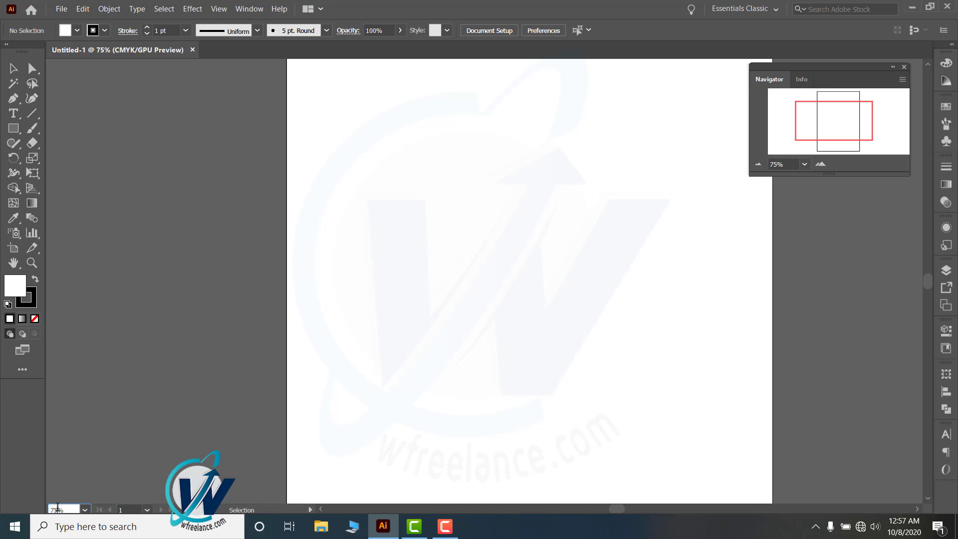
key(Down)
key(Down)
key(Down)
key(Down)
key(Down)
key(Down)
key(Down)
key(Down)
key(Down)
key(Down)
key(Down)
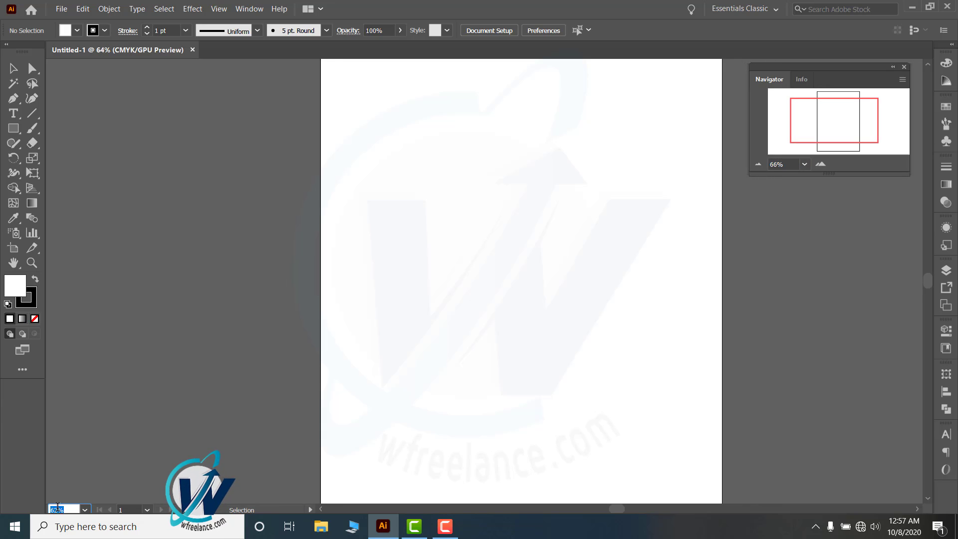
key(Down)
key(Down)
key(Down)
key(Down)
key(Down)
key(Down)
key(Down)
key(Down)
key(Down)
key(Down)
key(Down)
key(Down)
key(Down)
key(Down)
key(Down)
key(Down)
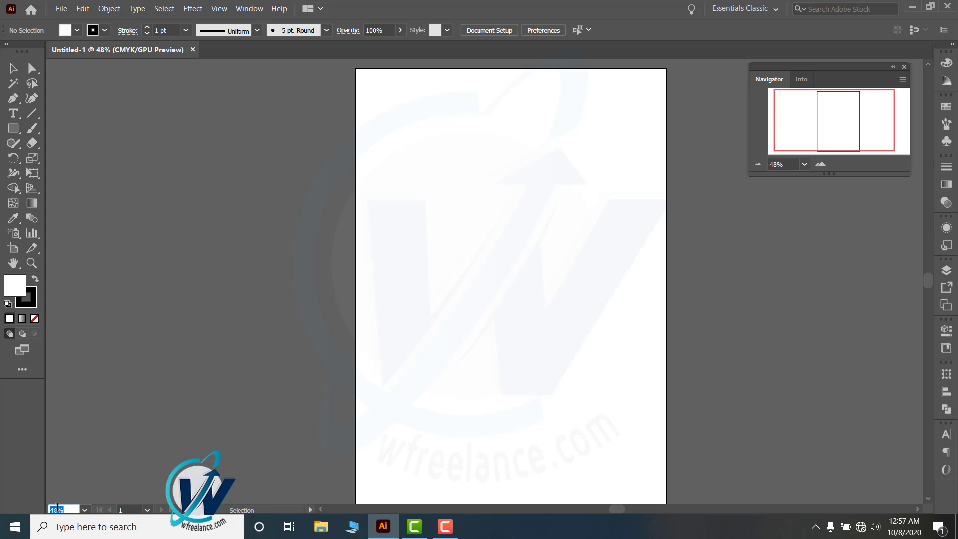
key(Down)
key(Down)
key(Down)
key(Down)
key(Down)
key(Down)
key(Down)
key(Down)
key(Down)
key(Down)
key(Down)
key(Down)
key(Down)
key(Down)
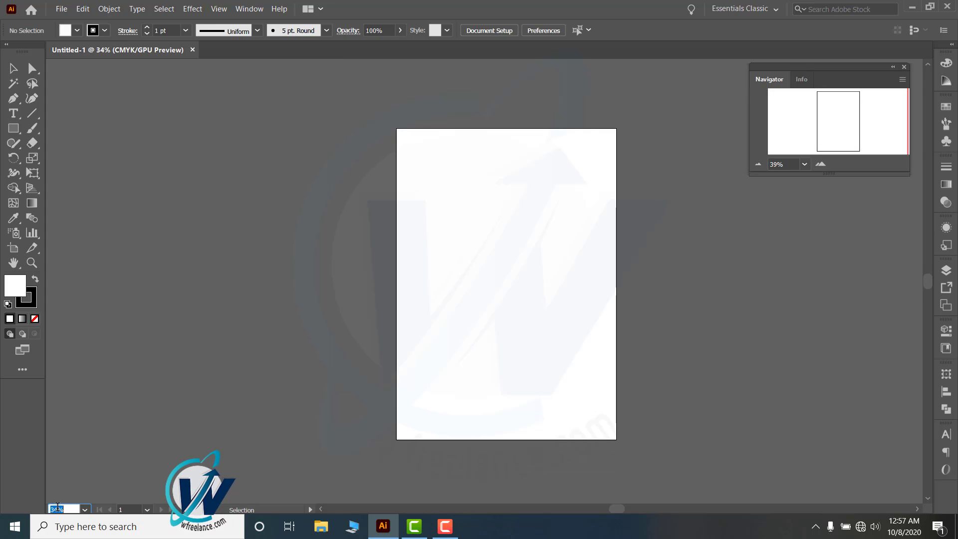
Adjust the document window's zoom value up and down, ending at 43%
key(Up)
key(Up)
key(Up)
key(Up)
key(Up)
key(Up)
key(Up)
key(Up)
key(Up)
key(Up)
key(Up)
key(Up)
key(Up)
key(Up)
key(Up)
key(Up)
key(Up)
key(Up)
key(Down)
key(Down)
key(Down)
key(Down)
key(Down)
key(Down)
key(Down)
key(Down)
key(Down)
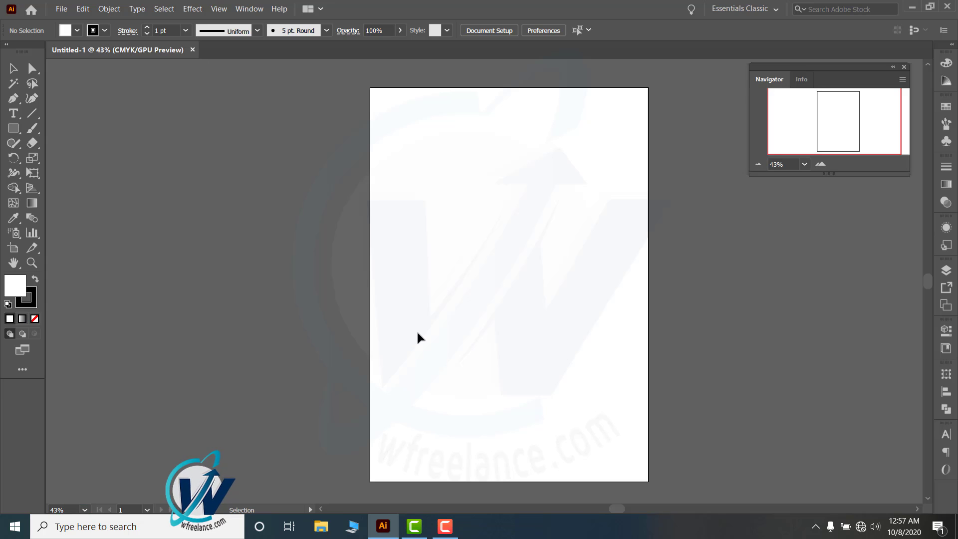
Activate the Direct Selection tool and zoom the artboard in to 200%
key(a)
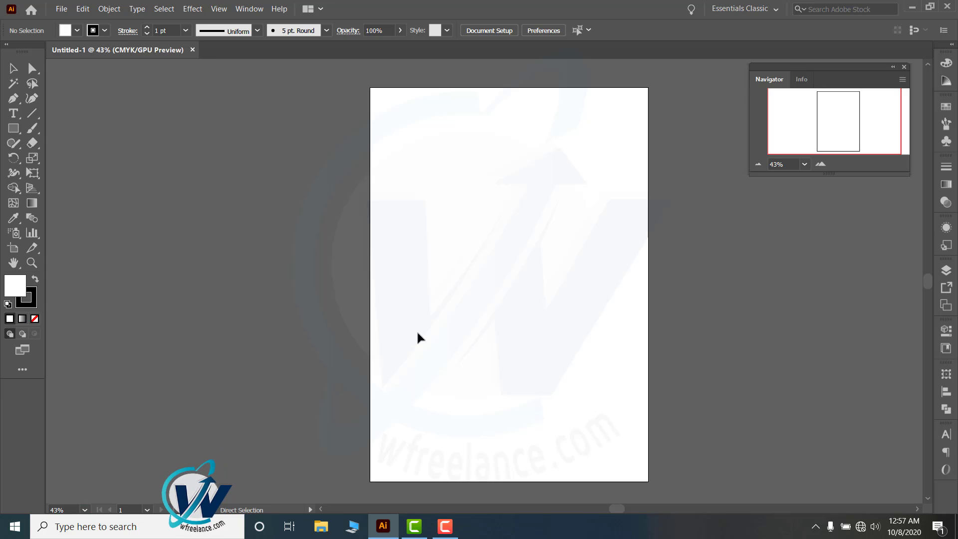
key(ctrl+plus)
key(ctrl+plus)
key(ctrl+plus)
key(ctrl+plus)
key(ctrl+plus)
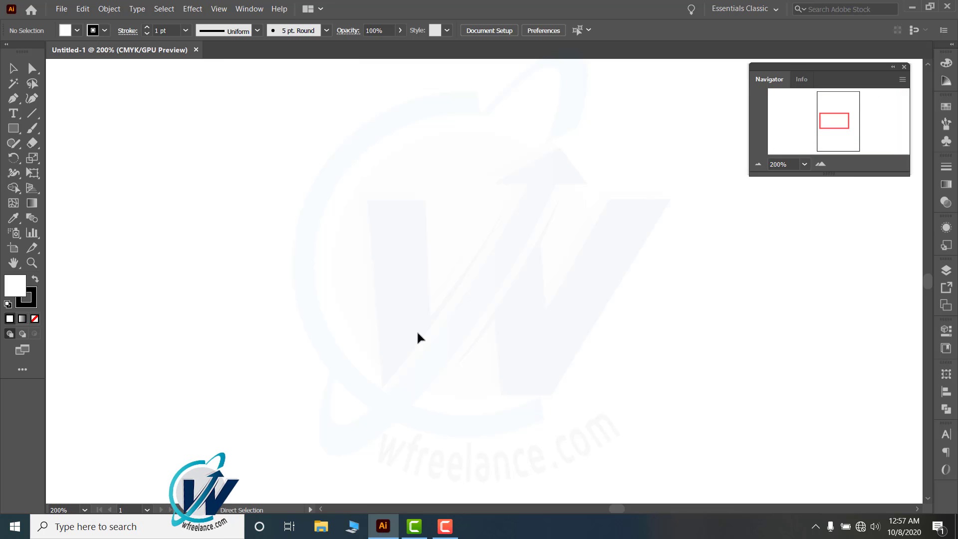
Zoom the artboard out to 33.33% and switch to the Selection tool
key(ctrl+minus)
key(ctrl+minus)
key(ctrl+minus)
key(ctrl+minus)
key(ctrl+minus)
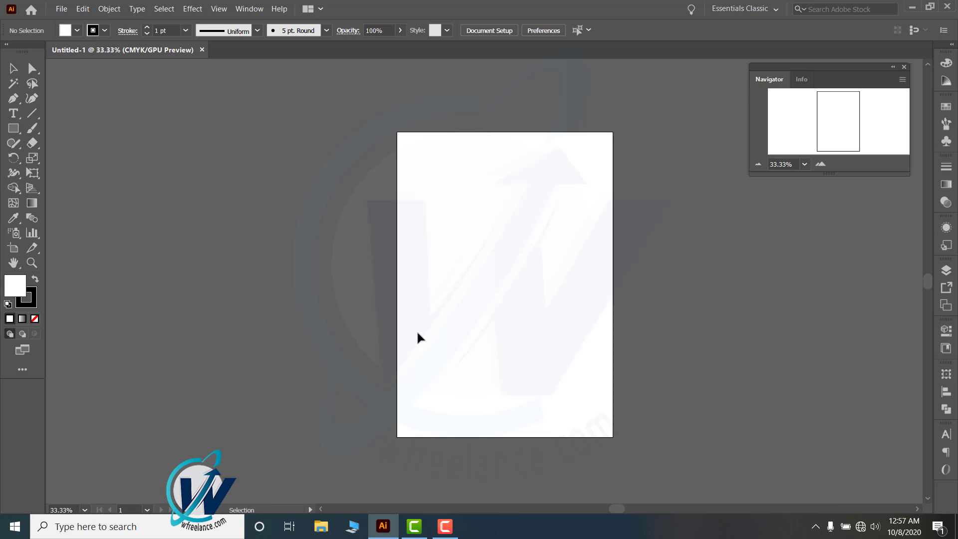
key(v)
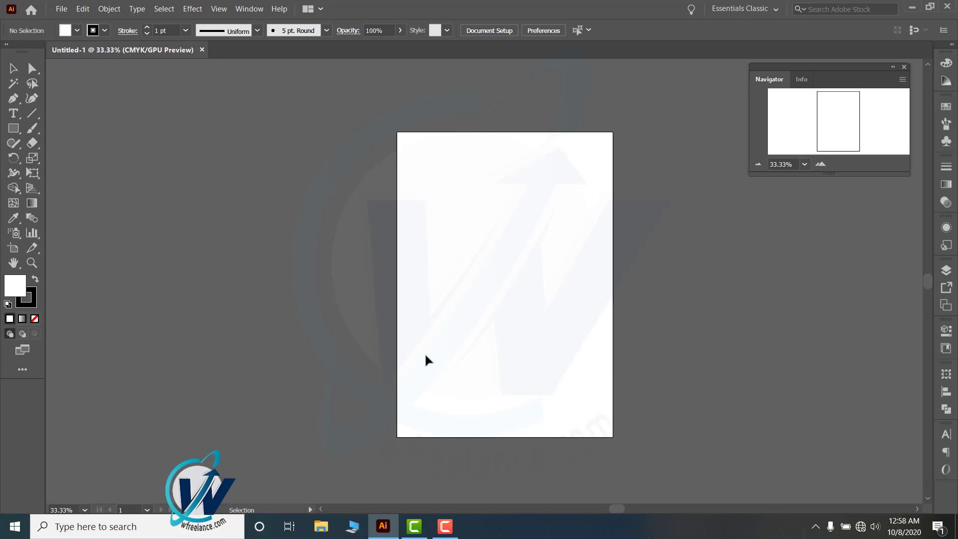
Pan the artboard sideways with the Hand tool, recentre it through the Navigator, and return to the Selection tool
click(14, 263)
drag(481, 310, 587, 283)
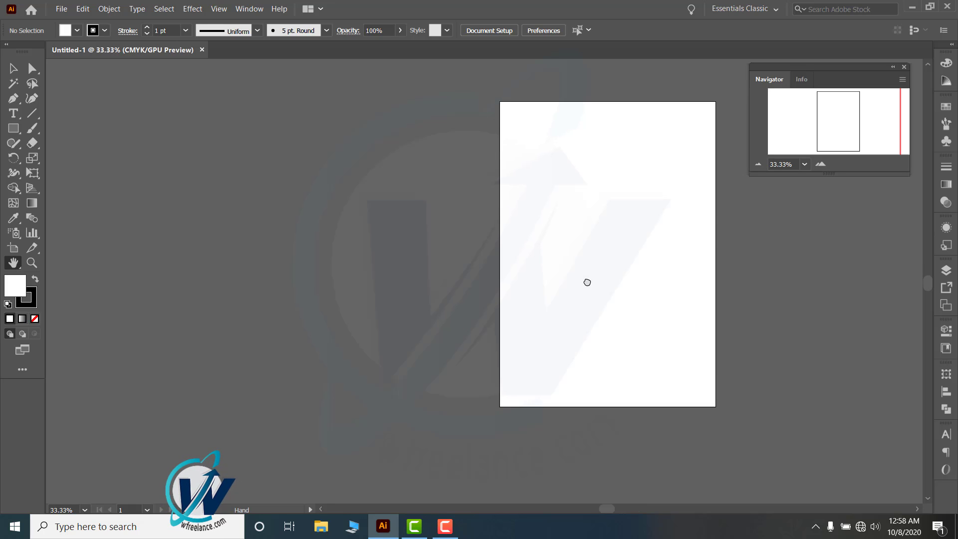
drag(448, 282, 415, 283)
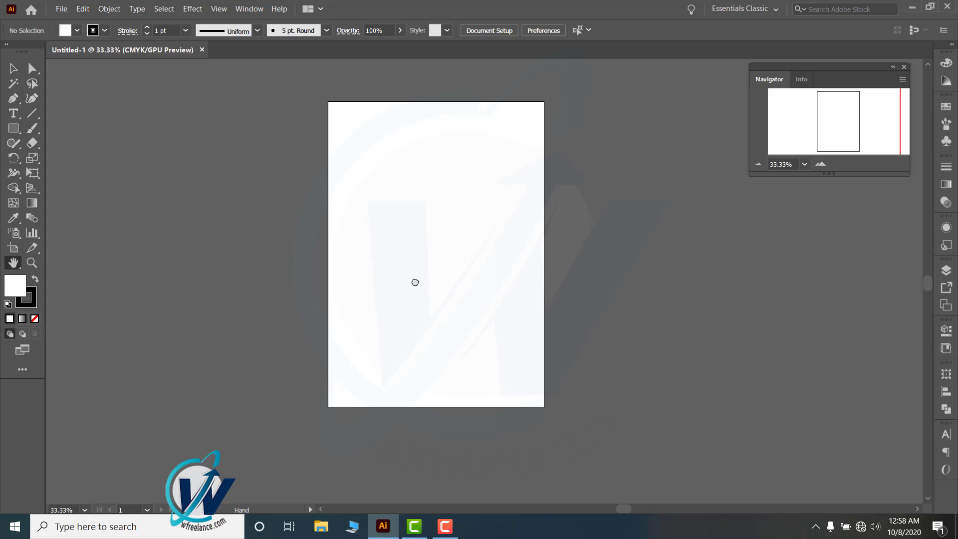
mouse_move(838, 121)
mouse_down()
mouse_move(825, 124)
mouse_move(849, 122)
mouse_move(837, 123)
mouse_up()
click(14, 69)
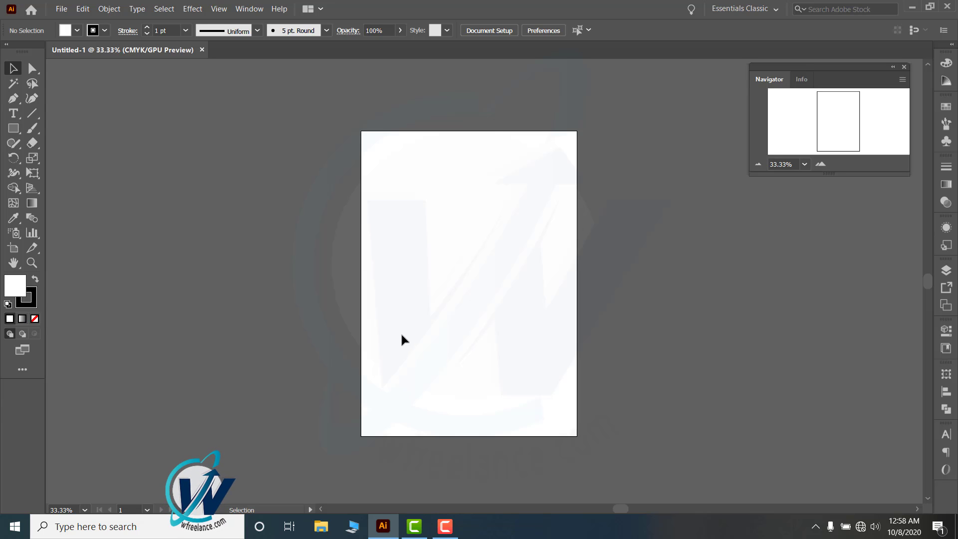
Activate the Rotate tool and temporarily use the Hand tool to pan the artboard without leaving it
key(r)
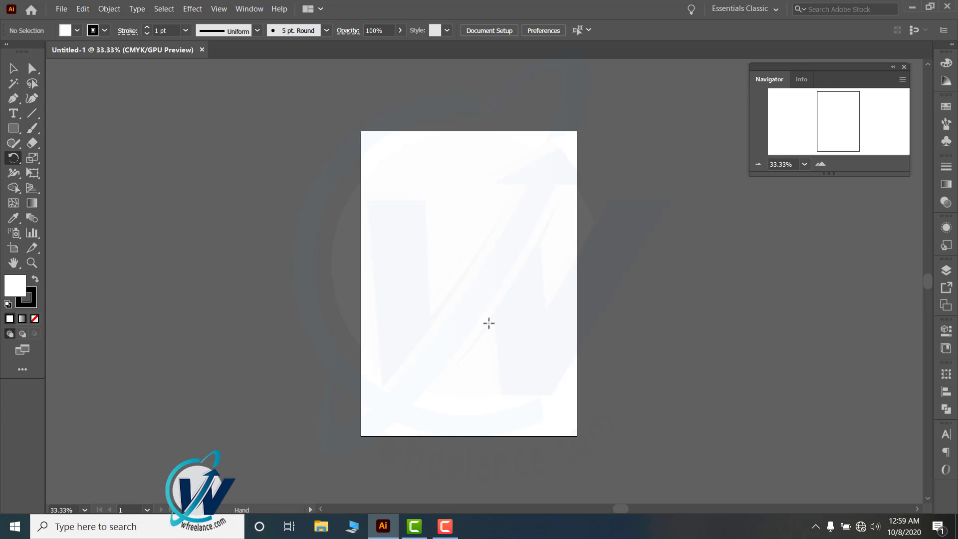
key(space)
drag(488, 321, 406, 297)
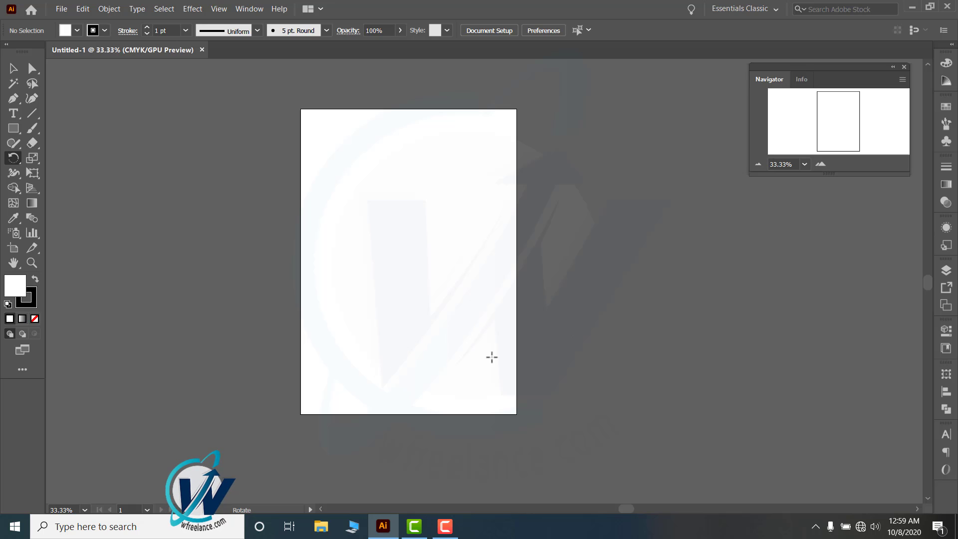
Close the blank document and open the recent file Home Graphics.pdf
key(ctrl+w)
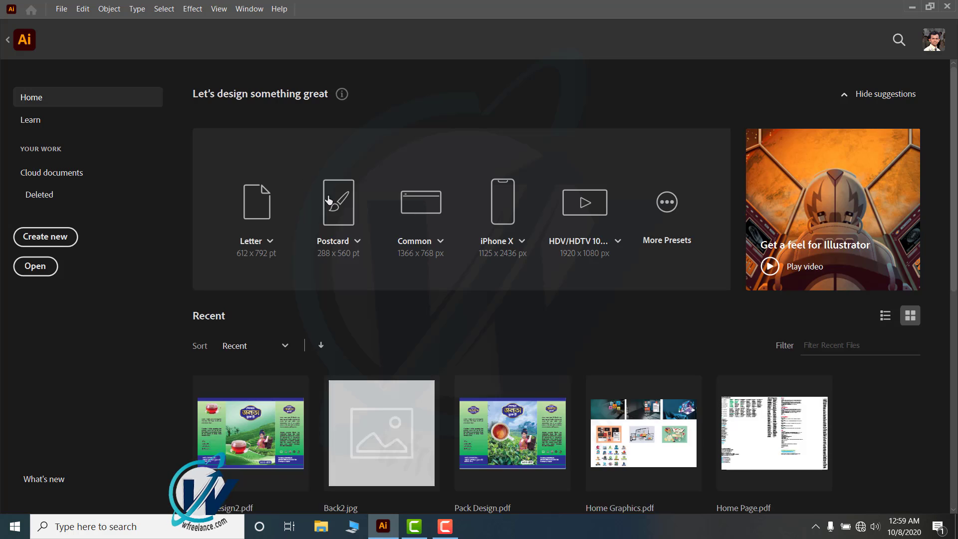
click(611, 432)
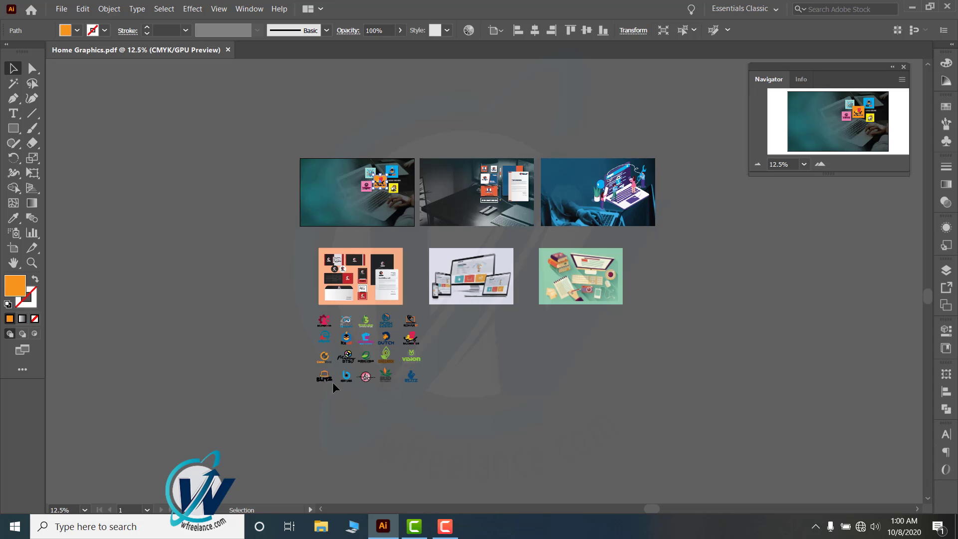
Zoom in to 400% on the orange and black BLITZ logo in the logo grid with the Zoom tool
click(32, 263)
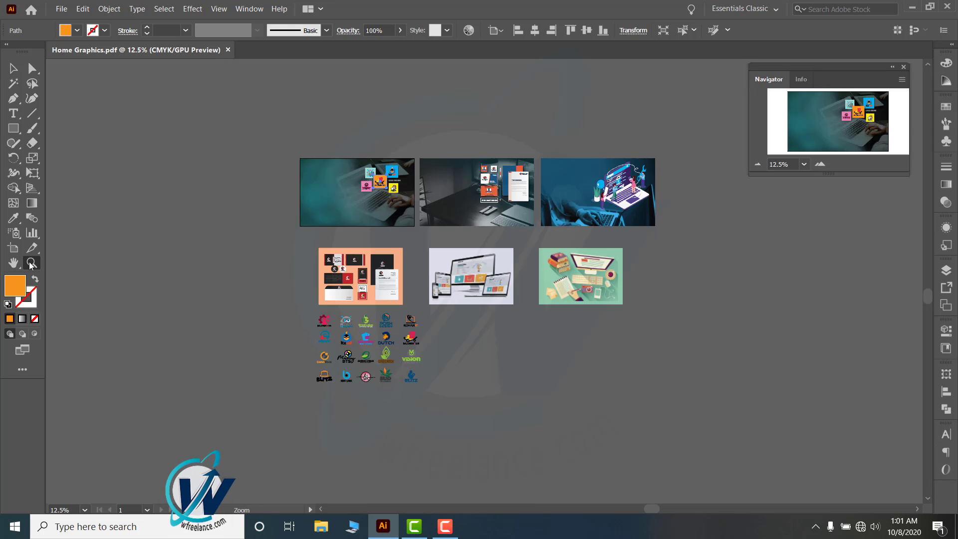
click(325, 377)
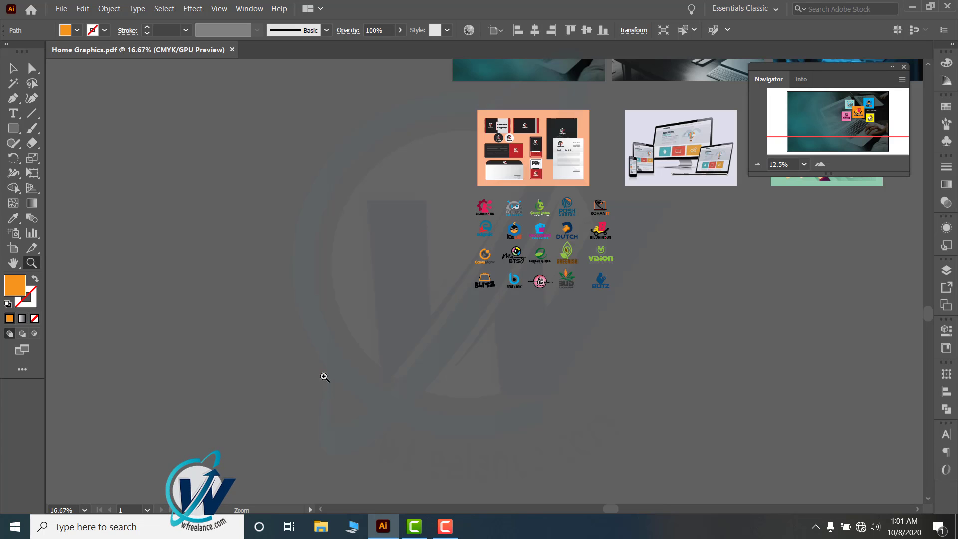
click(491, 276)
click(491, 274)
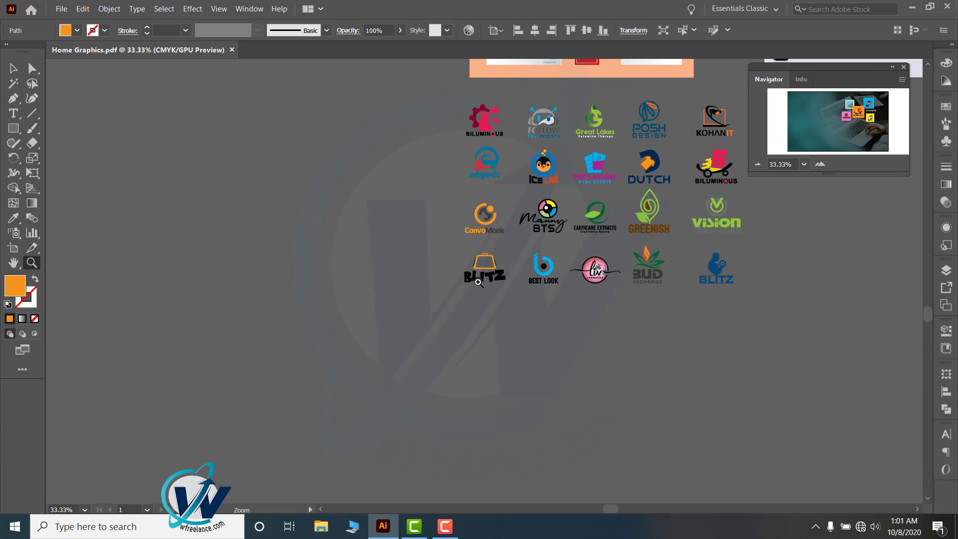
click(492, 272)
click(493, 268)
click(493, 266)
click(472, 315)
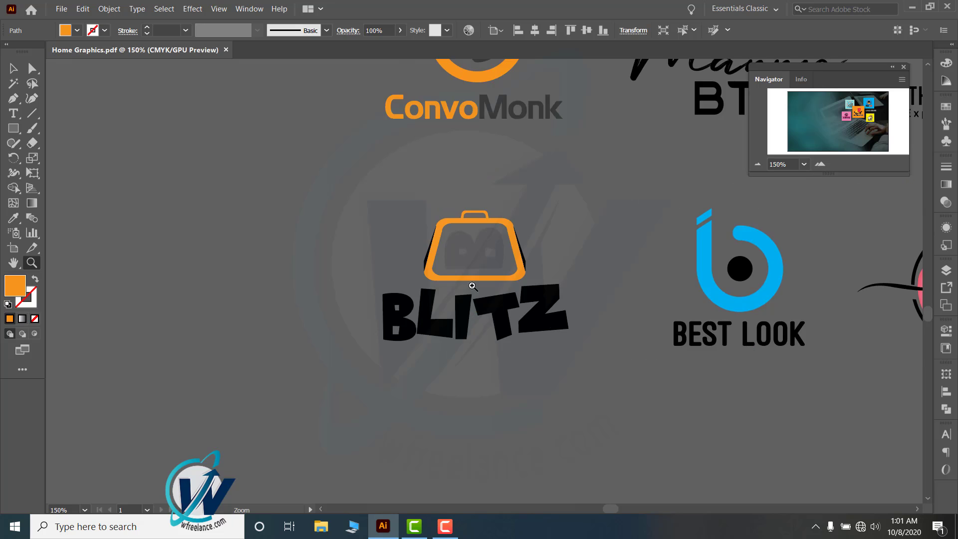
click(472, 312)
click(474, 266)
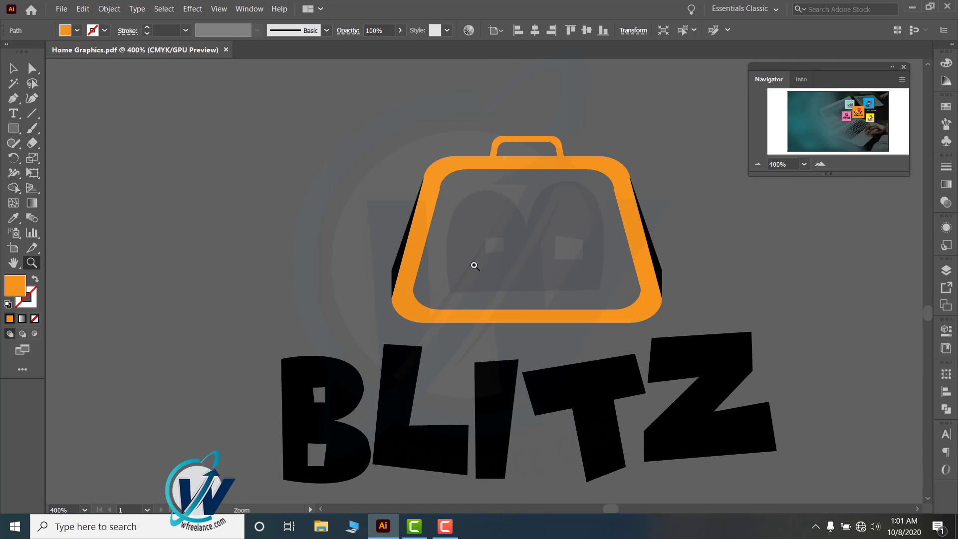
Zoom out from the BLITZ logo to 300% with the Zoom tool
key(alt)
key(alt)
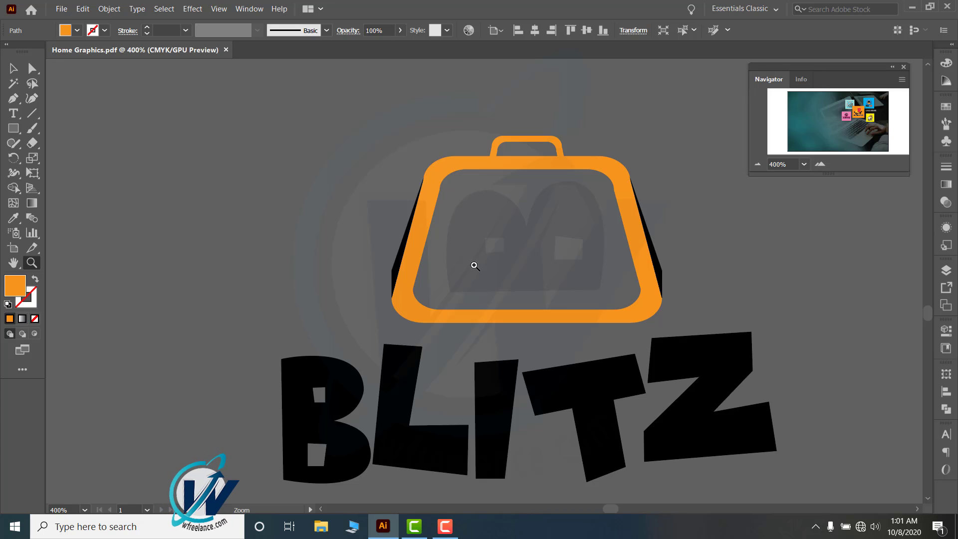
alt+click(474, 266)
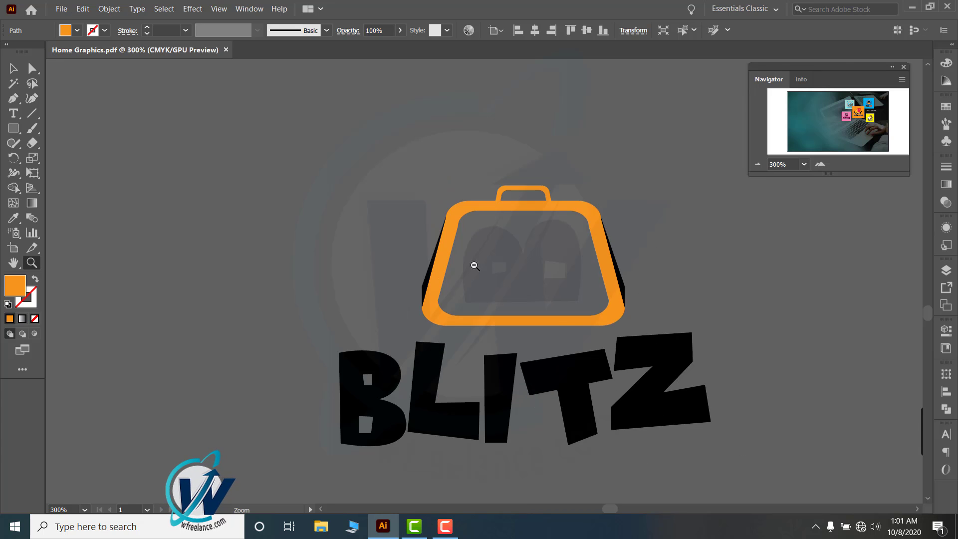
Zoom out from the BLITZ logo to 33.33% and pan across to the website mockup and green desk illustration
alt+click(474, 266)
alt+click(474, 266)
alt+click(474, 266)
alt+click(474, 266)
alt+click(475, 266)
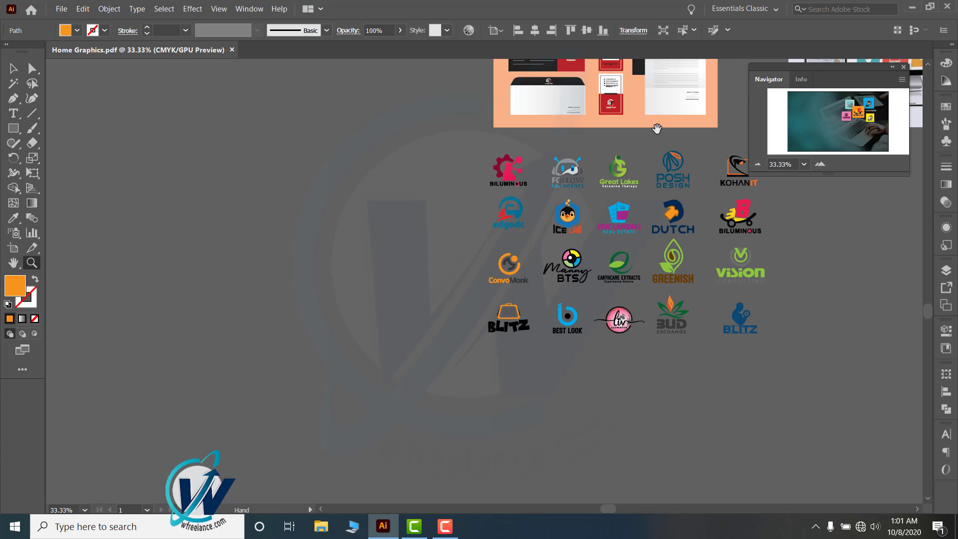
drag(590, 155, 325, 258)
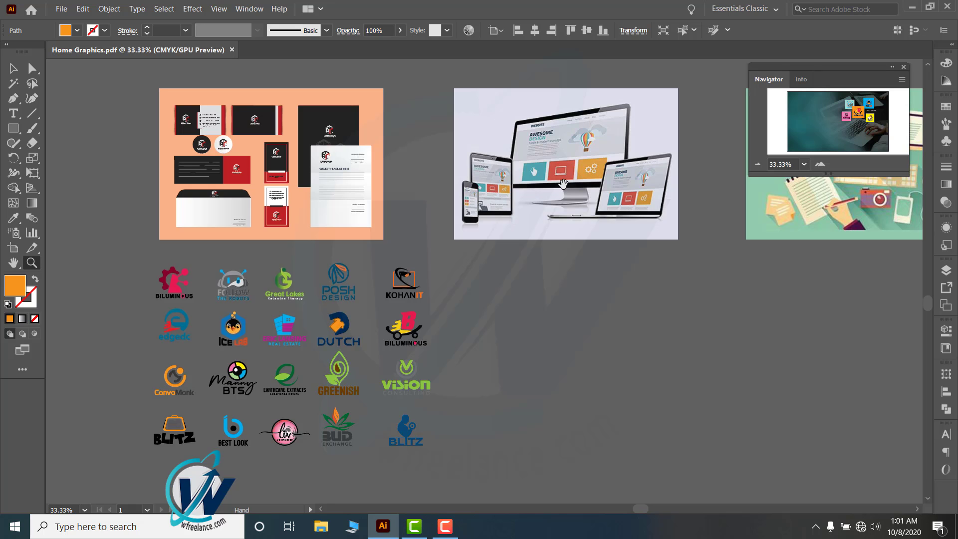
drag(625, 202, 427, 348)
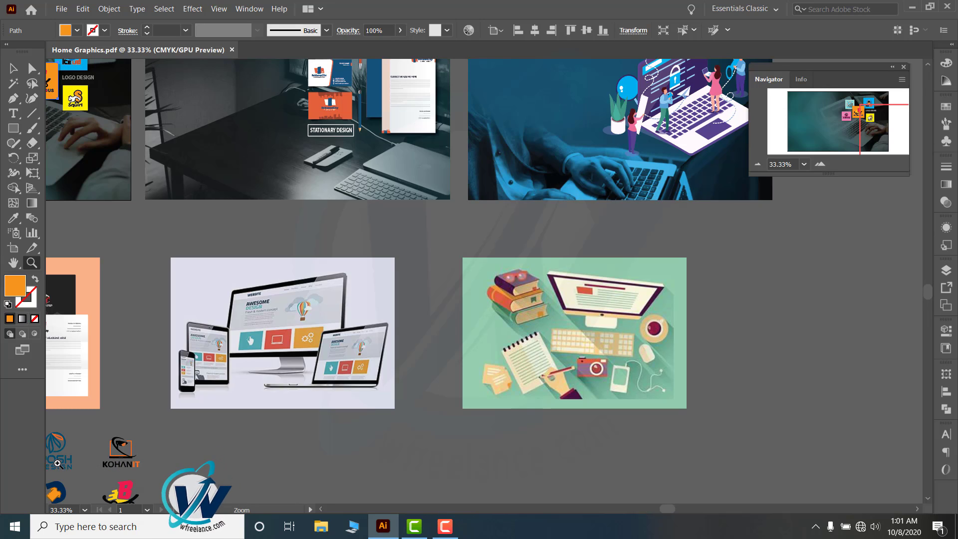
Zoom in to 300% on the edgedc logo, activate the Selection tool and pan with the temporary Hand tool
click(66, 450)
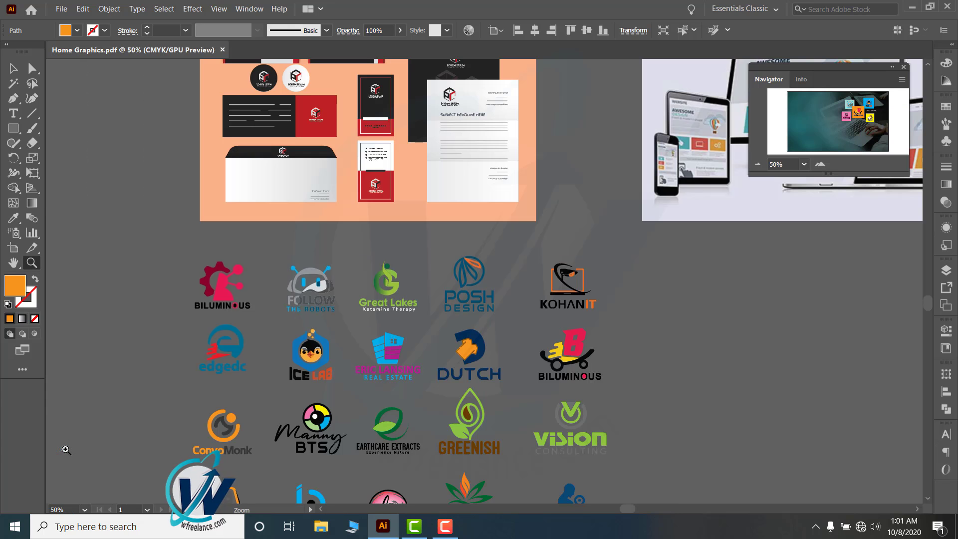
click(315, 367)
click(385, 267)
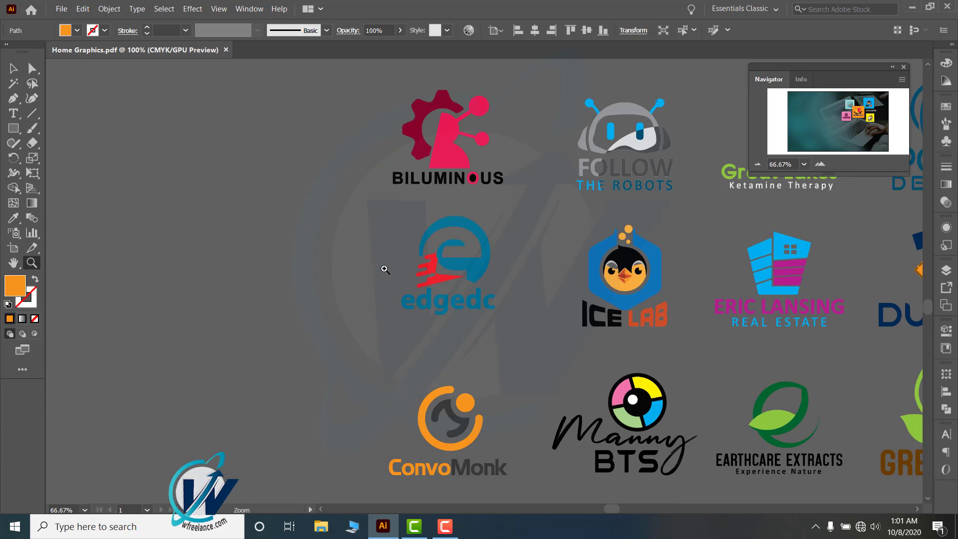
click(462, 279)
click(465, 284)
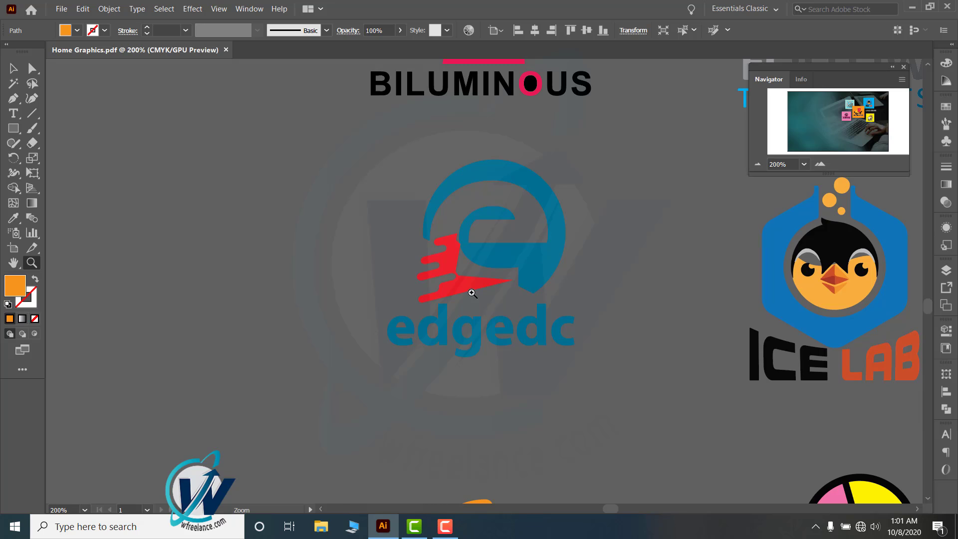
click(472, 294)
key(v)
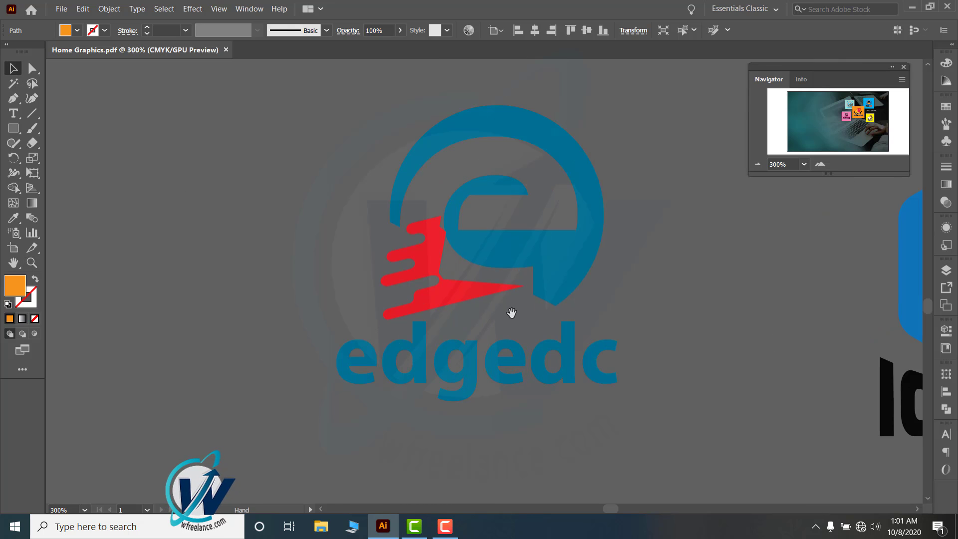
drag(528, 309, 394, 327)
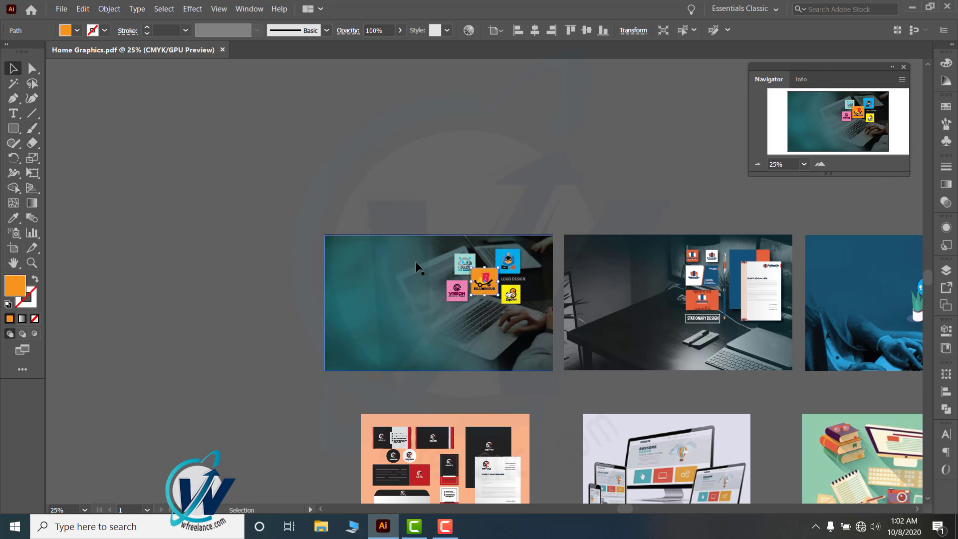
Temporarily use the Zoom and Hand tools to examine the white Lorem Ipsum letterhead at 300% without leaving the Selection tool
ctrl+click(509, 331)
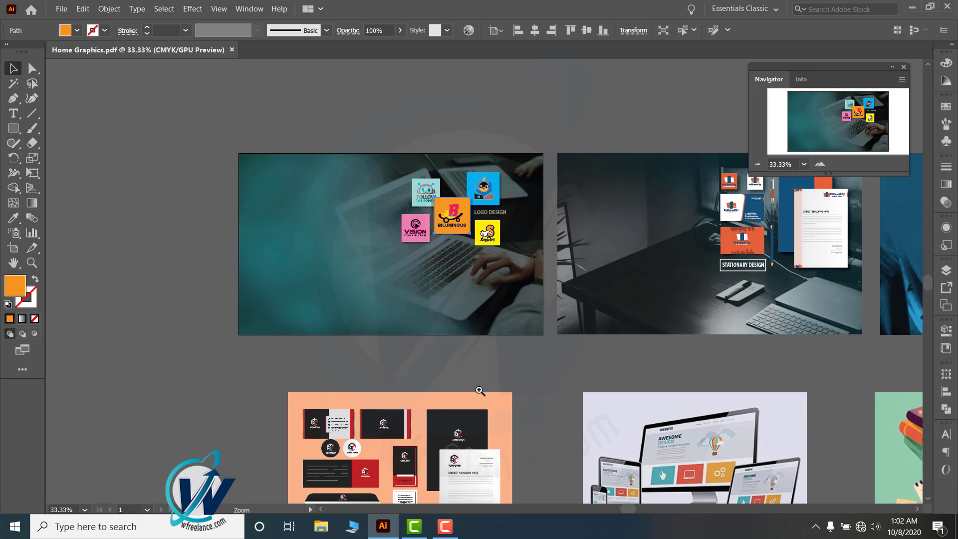
click(480, 390)
click(458, 355)
click(537, 295)
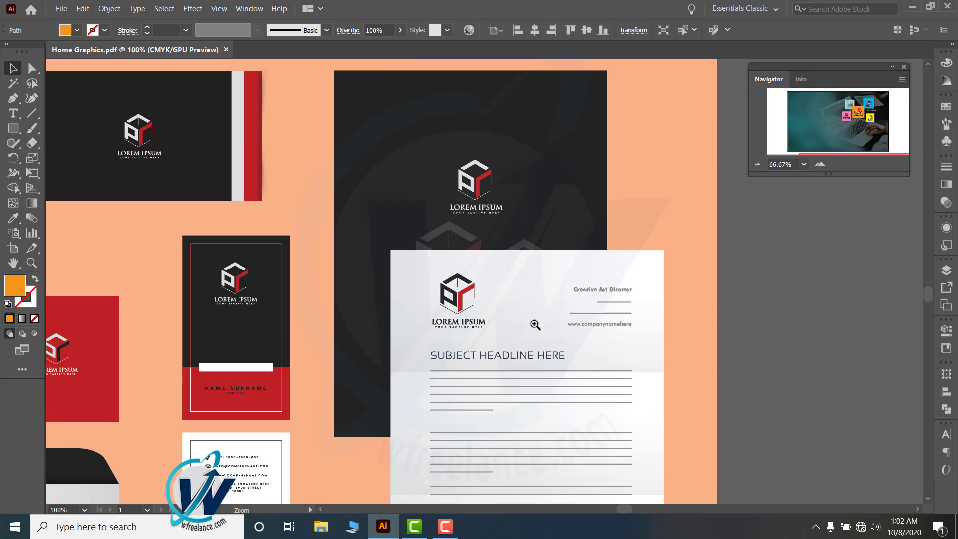
click(464, 328)
click(462, 327)
drag(548, 294, 319, 295)
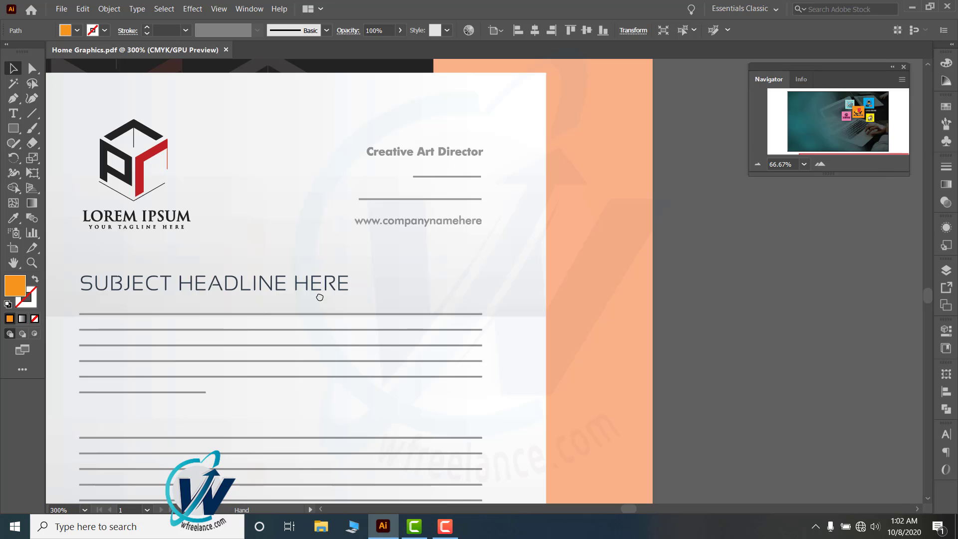
drag(344, 156, 384, 266)
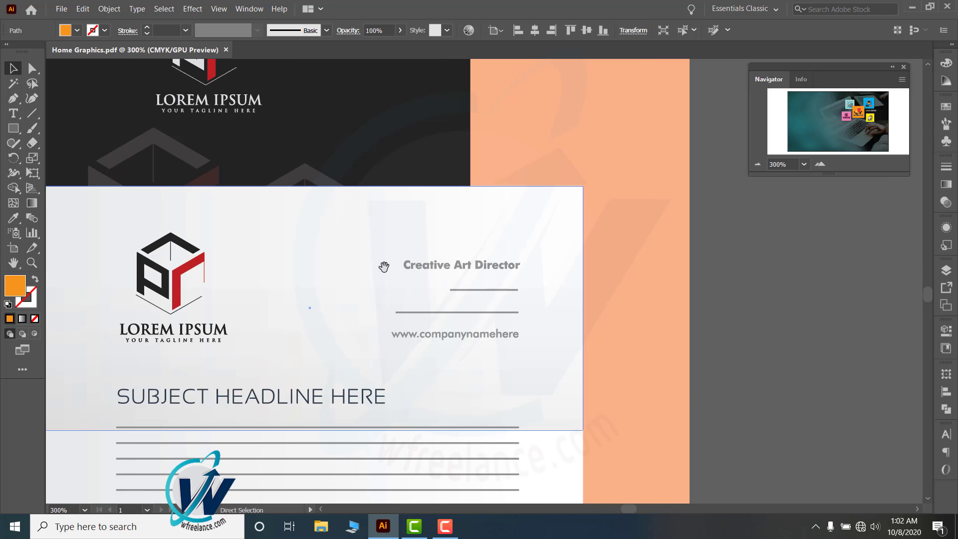
Zoom out from the letterhead to 12.5% to view all the artwork
key(ctrl+minus)
key(ctrl+minus)
key(ctrl+minus)
key(ctrl+minus)
key(ctrl+minus)
key(ctrl+minus)
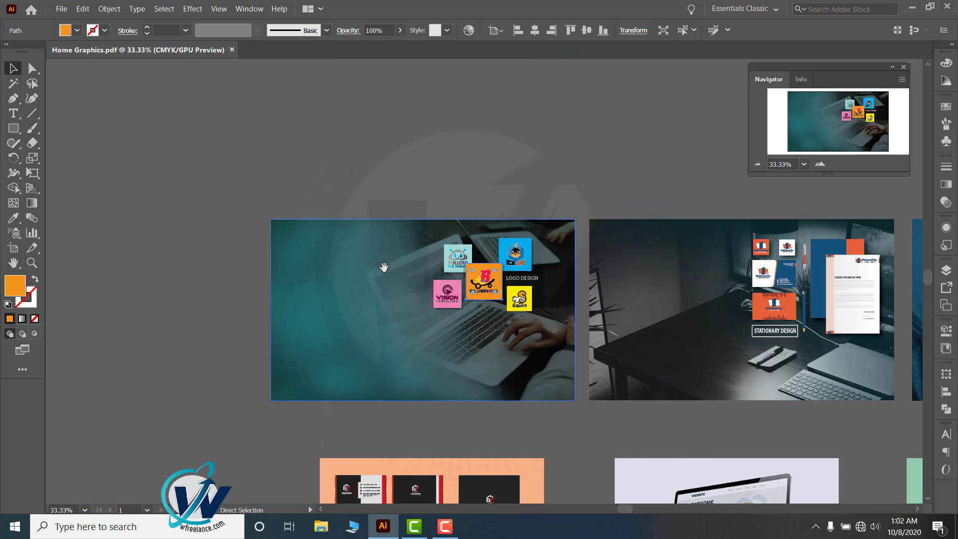
key(ctrl+minus)
key(ctrl+minus)
key(ctrl+minus)
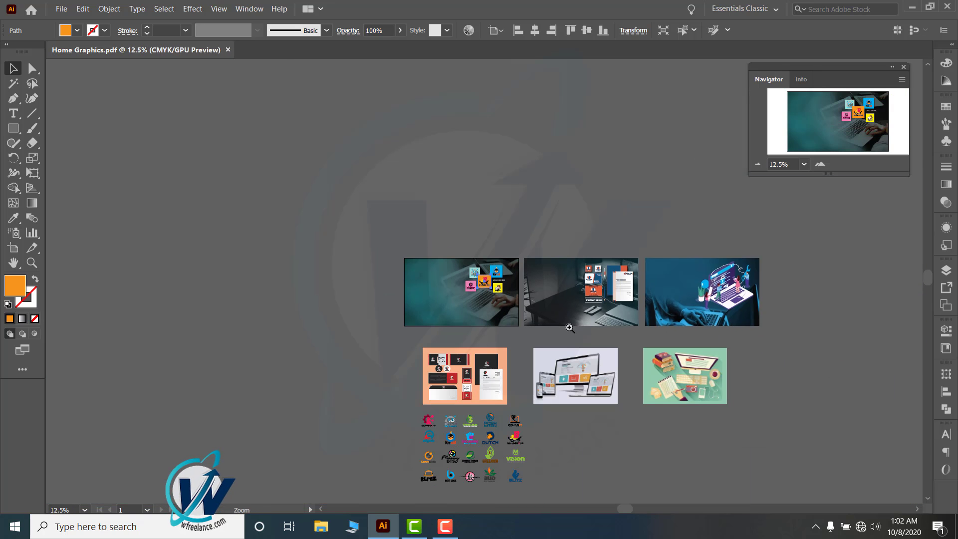
Zoom in on the green desk illustration with the temporary Zoom tool
click(570, 328)
click(488, 299)
click(577, 252)
click(607, 246)
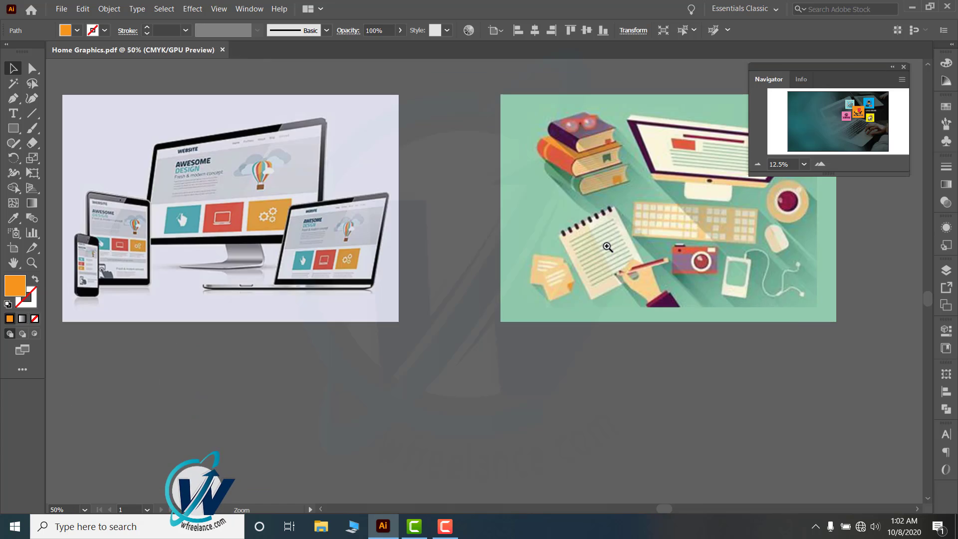
click(607, 246)
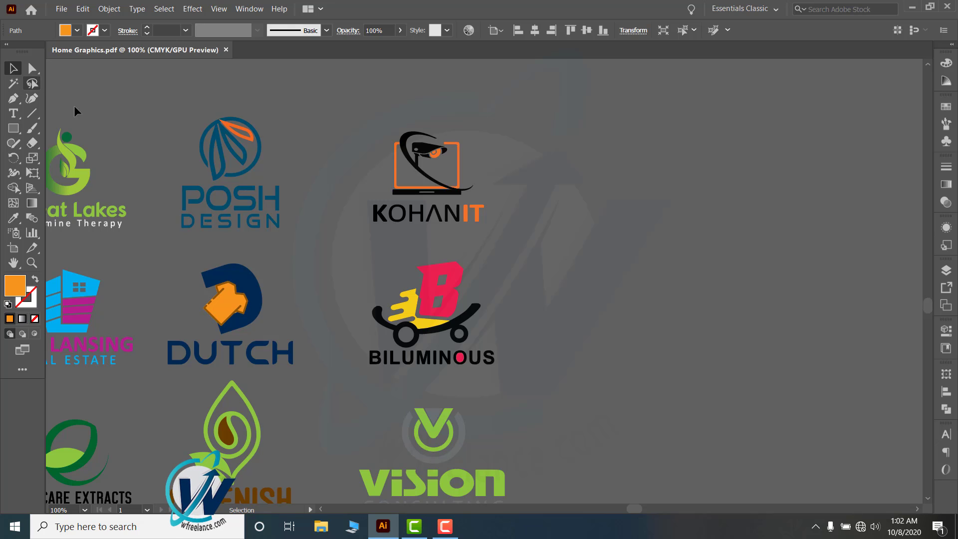
Select the grouped logo grid and then the peach background rectangle of the stationery mockup with the Selection tool
key(ctrl+a)
click(220, 158)
scroll(614, 339, up, 5)
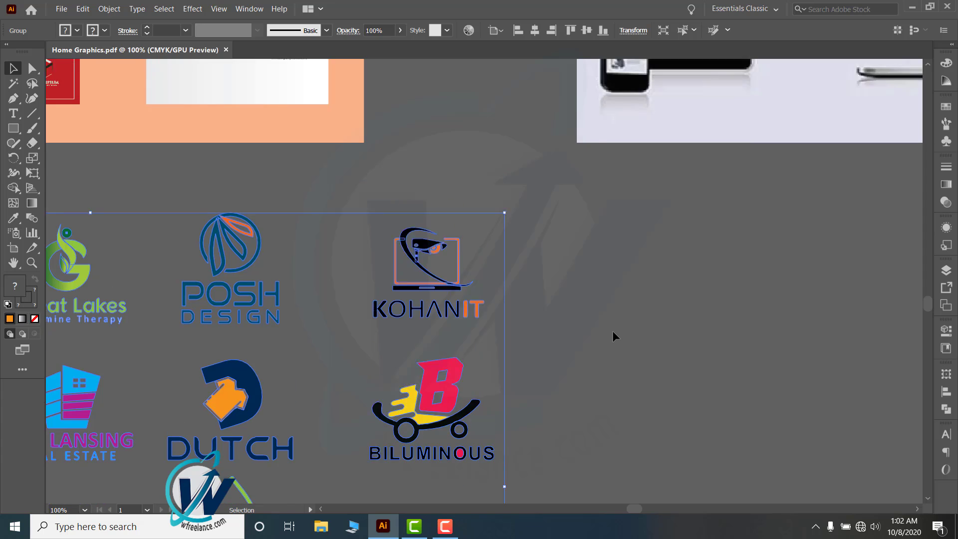
click(622, 312)
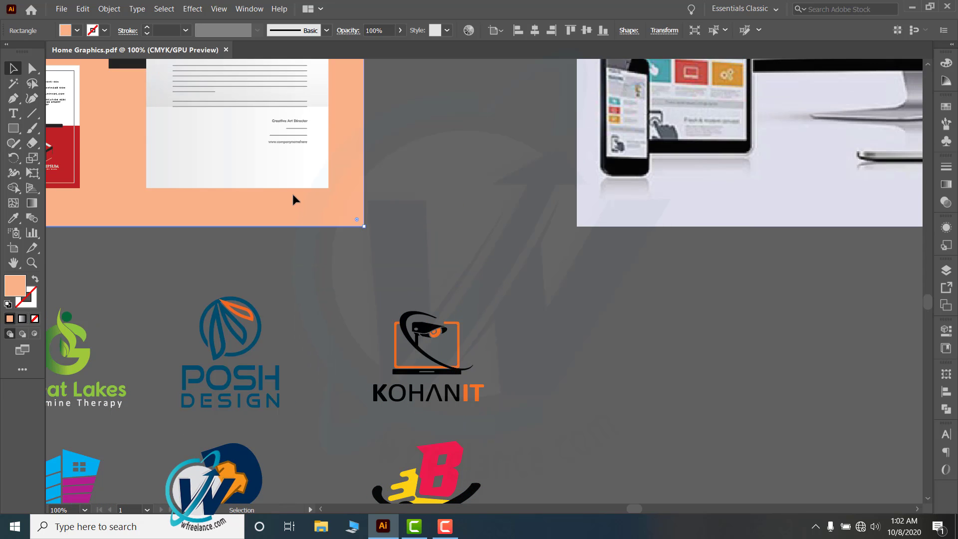
Select the grouped logo grid and ungroup it
click(420, 335)
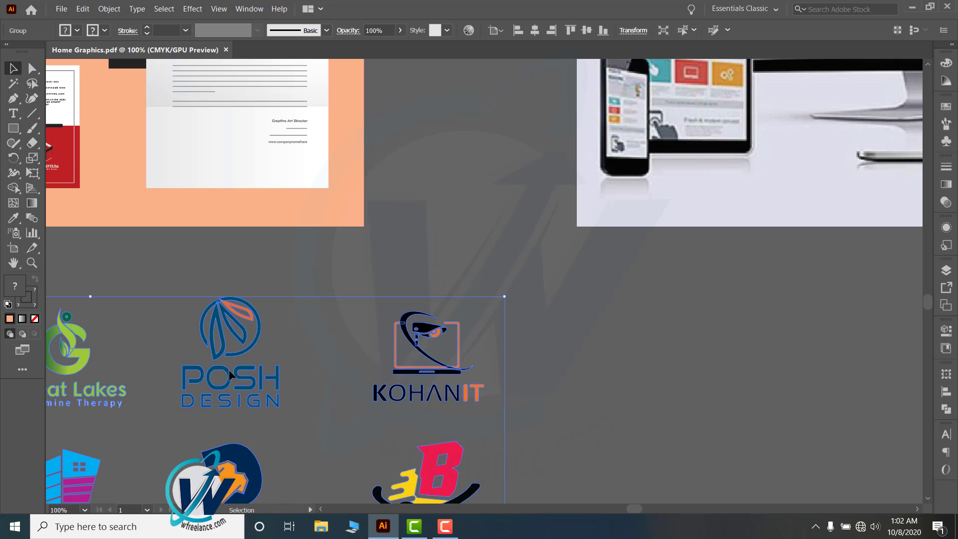
scroll(297, 369, down, 5)
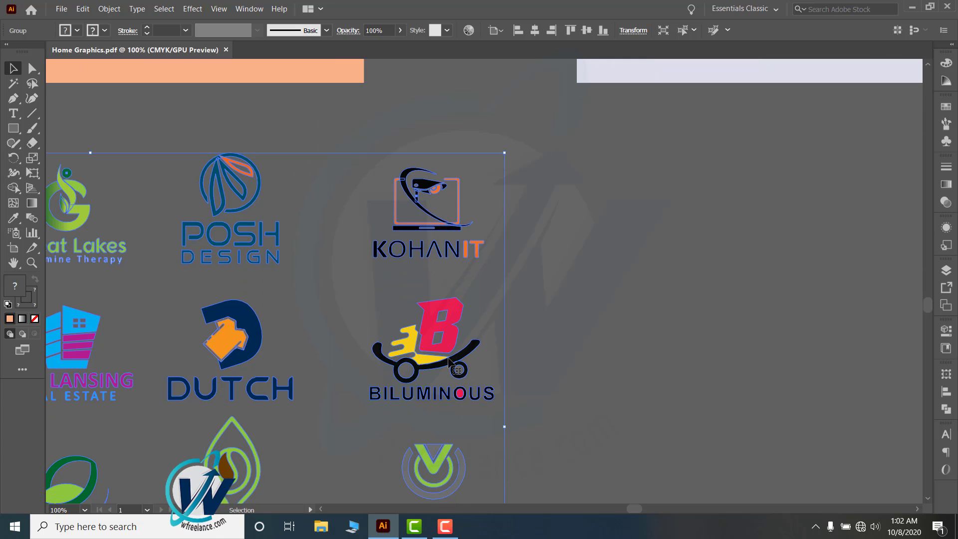
right_click(250, 323)
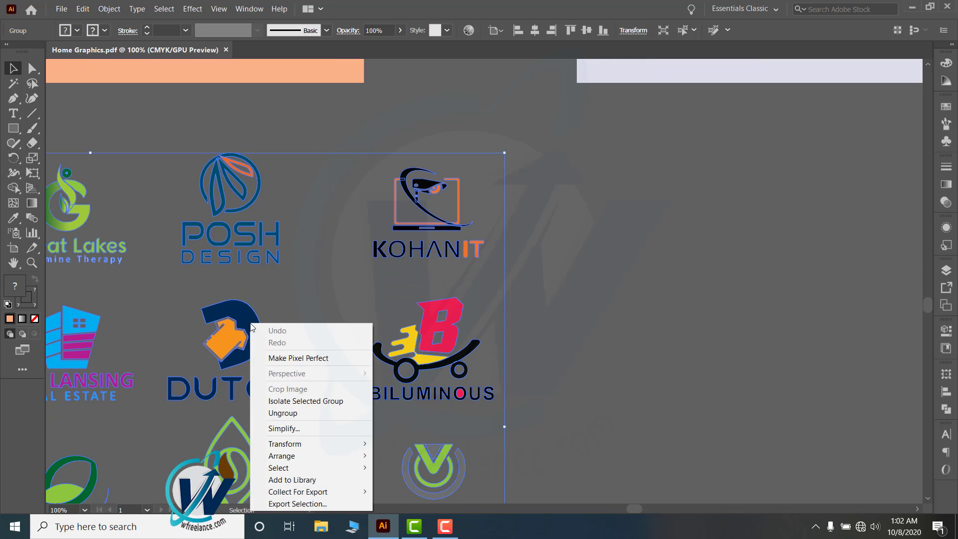
click(295, 412)
Clear the selection and select the KohanIT, Posh Design, Dutch and skateboard Biluminous logos one after another
click(576, 366)
click(439, 190)
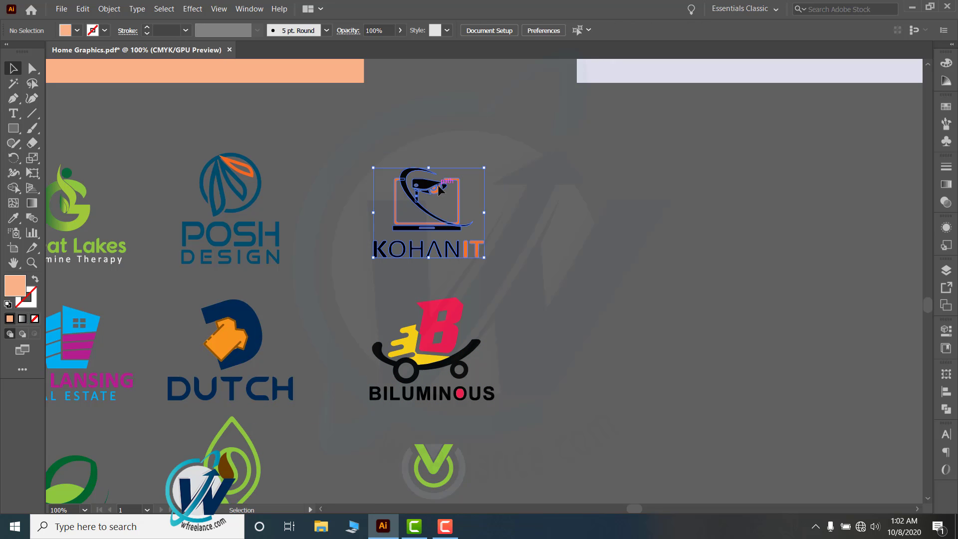
click(247, 172)
click(252, 329)
click(434, 356)
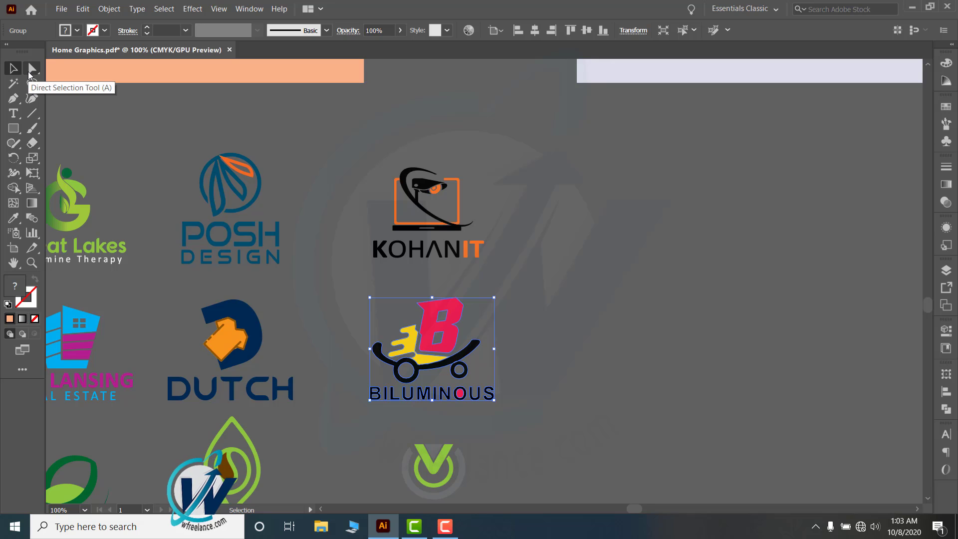
Reshape the red B of the skateboard Biluminous logo by moving its upper corner anchor points with the Direct Selection tool
click(32, 67)
click(439, 326)
scroll(439, 327, up, 5)
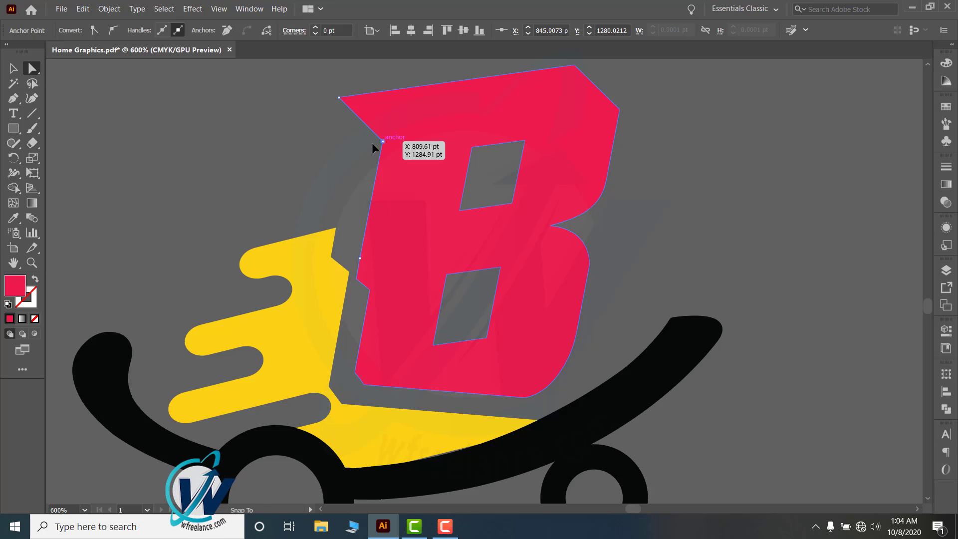
mouse_move(383, 141)
mouse_down()
mouse_move(411, 127)
mouse_move(377, 150)
mouse_move(387, 133)
mouse_up()
scroll(387, 133, up, 2)
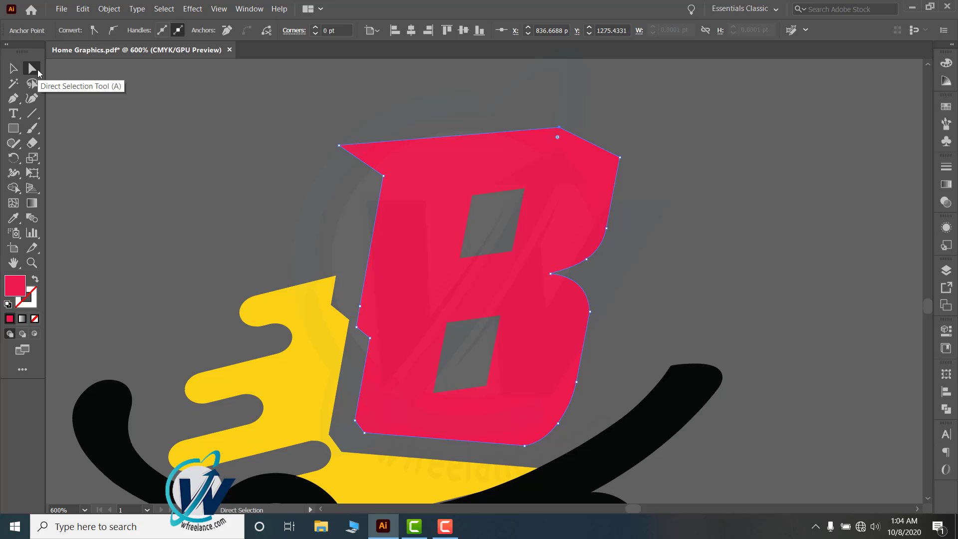
Select the yellow-filled objects across the document with the Magic Wand tool by sampling the yellow logo tile on the first banner
click(15, 88)
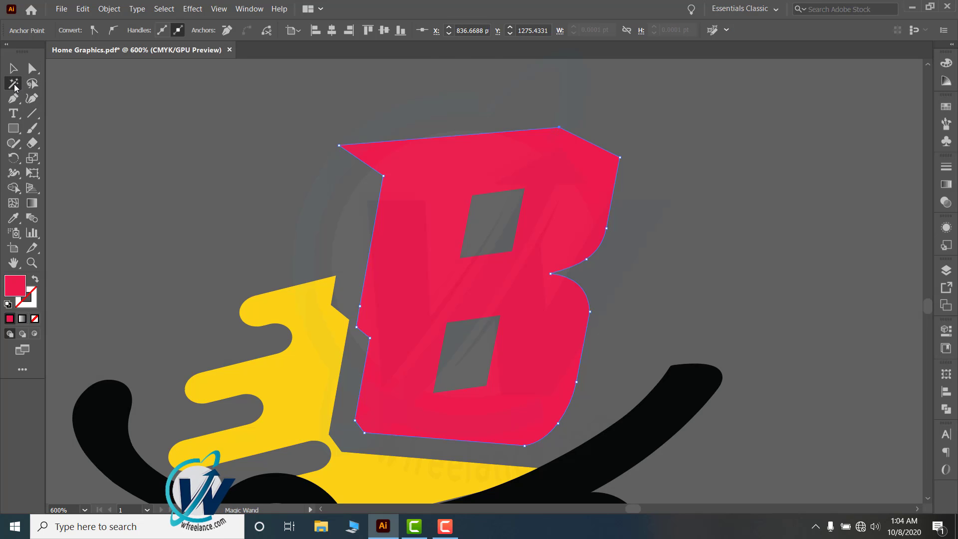
key(ctrl+minus)
key(ctrl+minus)
key(ctrl+minus)
key(ctrl+minus)
key(ctrl+minus)
key(ctrl+minus)
key(ctrl+minus)
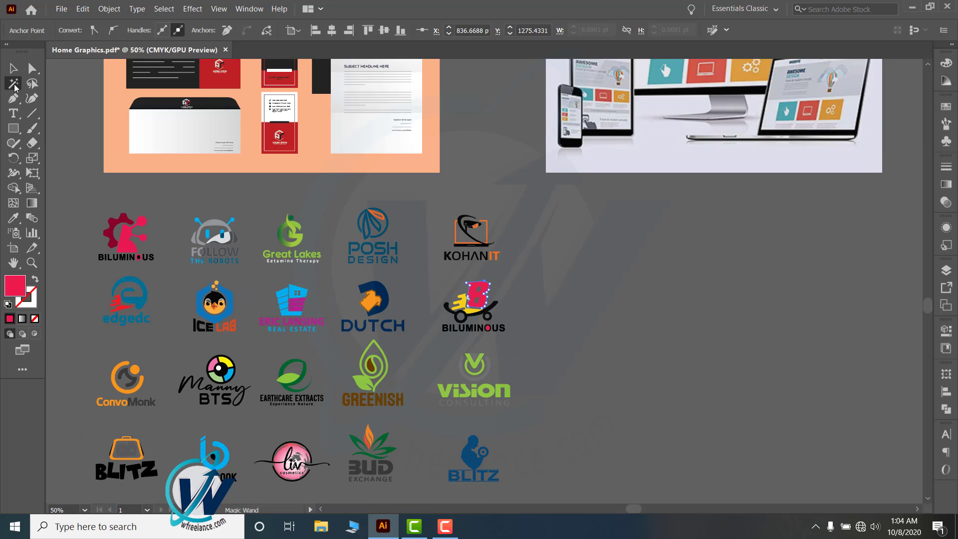
key(ctrl+minus)
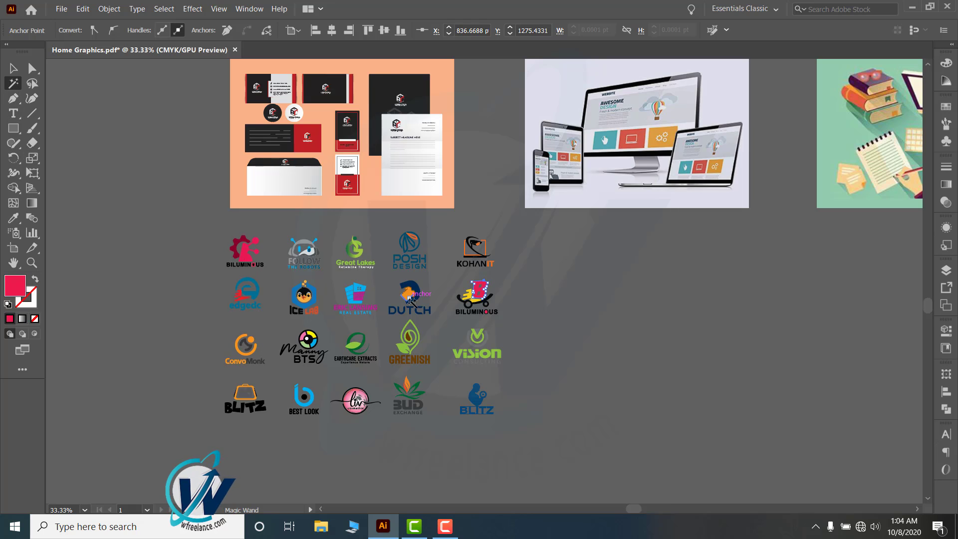
key(ctrl+minus)
key(ctrl+minus)
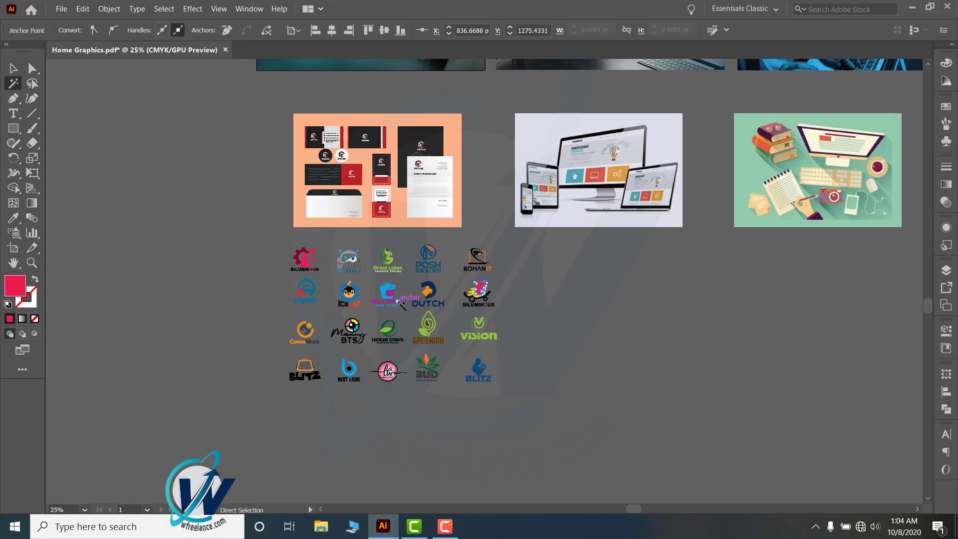
drag(522, 287, 471, 332)
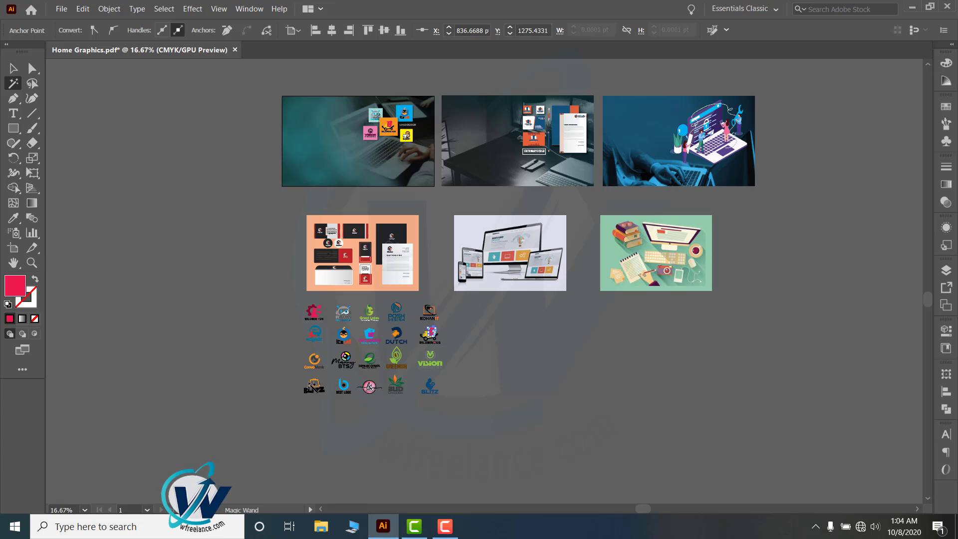
click(412, 132)
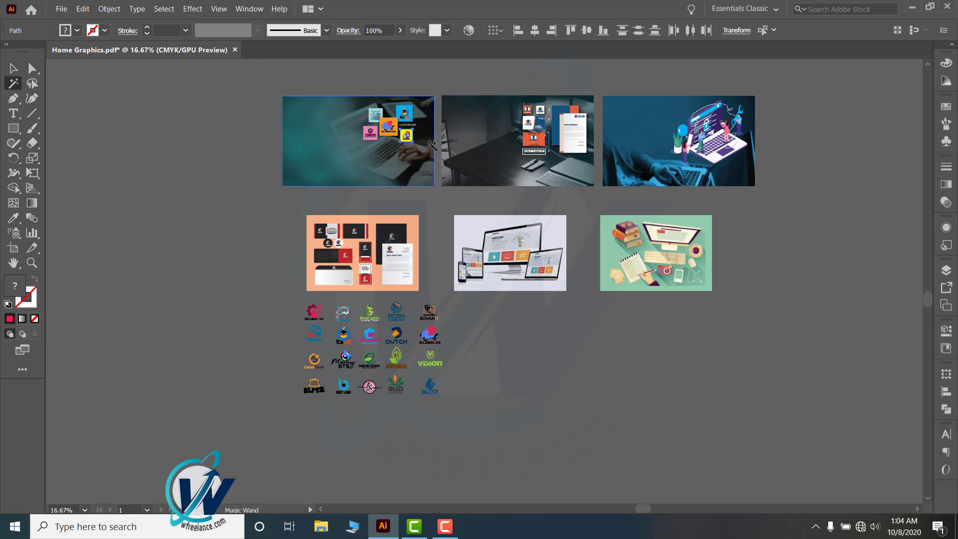
Zoom in to 100% on the skateboard Biluminous logo to examine its selected yellow shapes
click(376, 366)
click(569, 279)
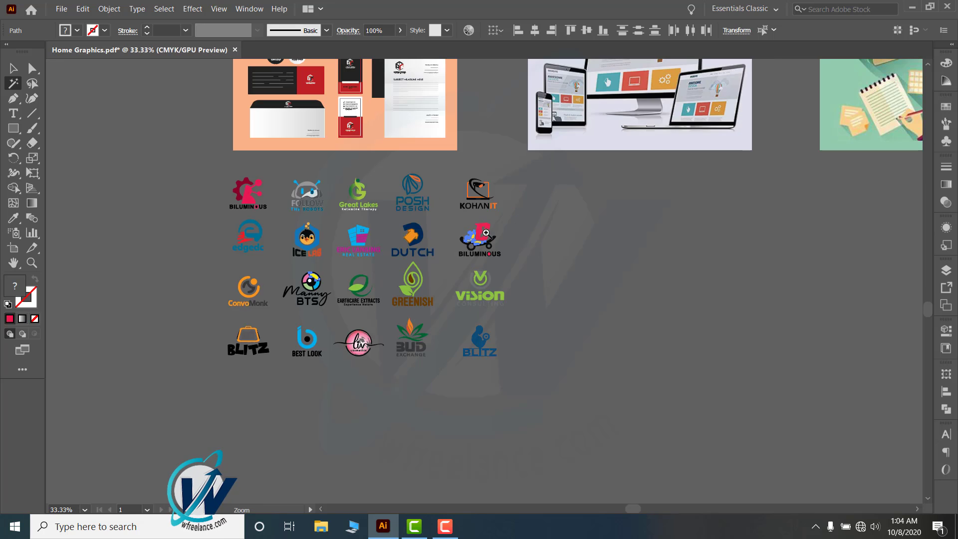
click(481, 213)
click(431, 336)
click(536, 228)
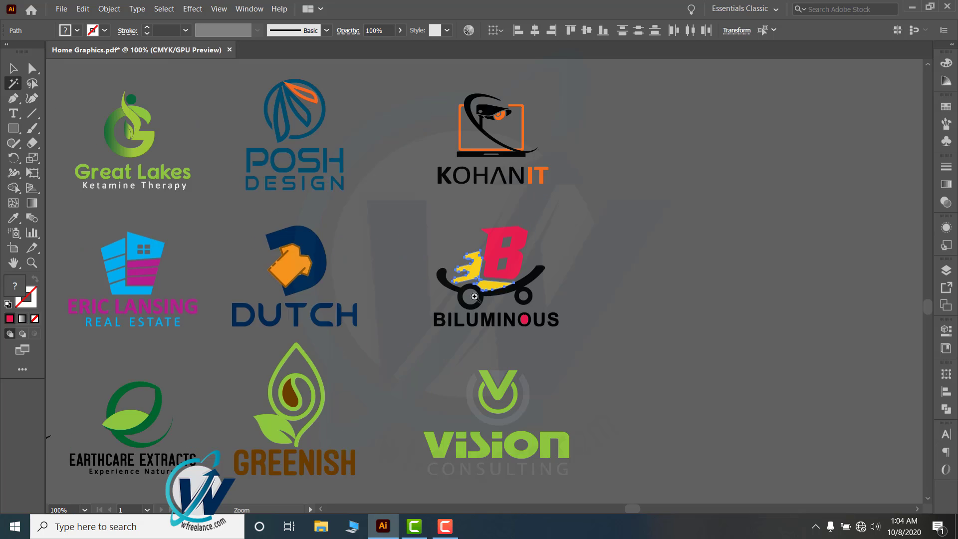
Pan across the enlarged logos and stationery mockup and zoom out to 16.67%
drag(612, 281, 747, 278)
drag(444, 341, 603, 195)
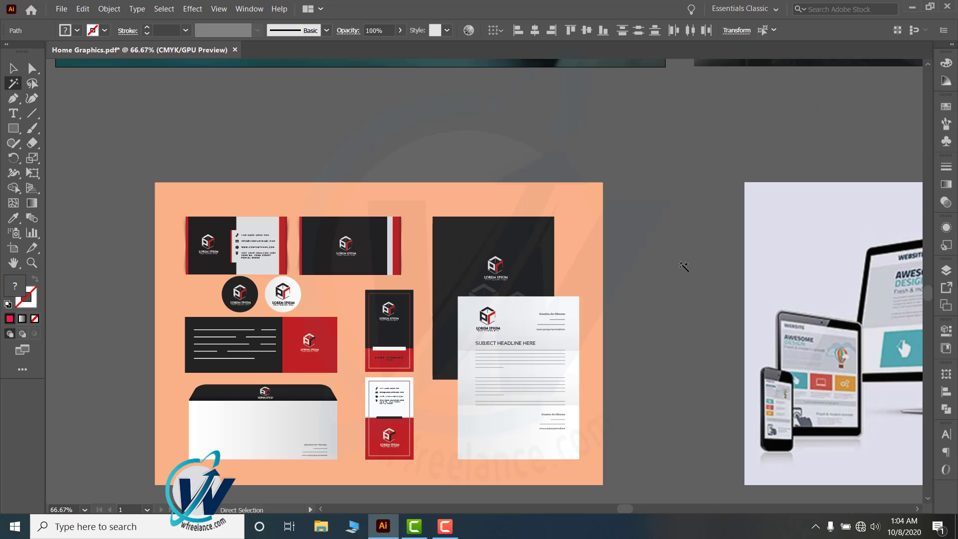
key(ctrl+minus)
key(ctrl+minus)
key(ctrl+minus)
key(ctrl+minus)
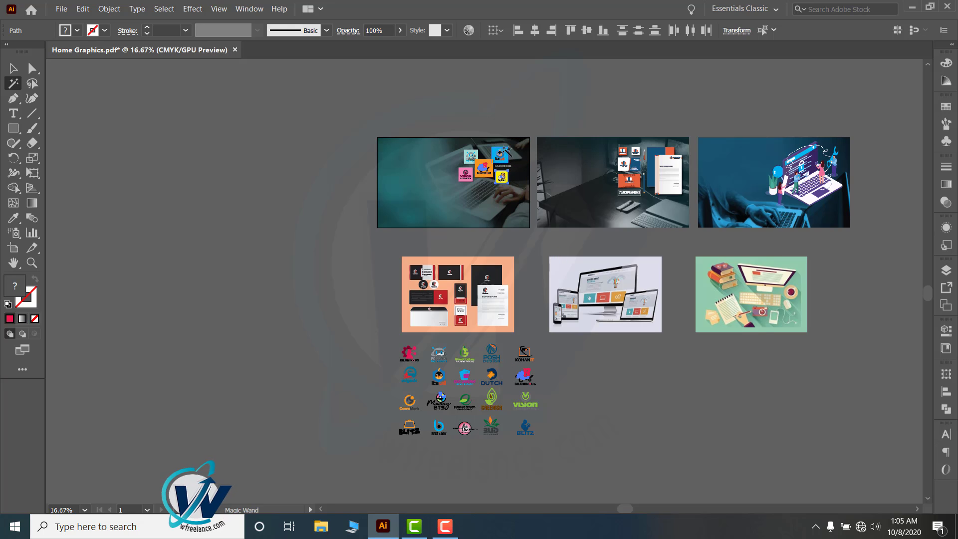
Select the sky-blue objects across the document with the Magic Wand tool by sampling the blue penguin tile on the first banner
click(506, 148)
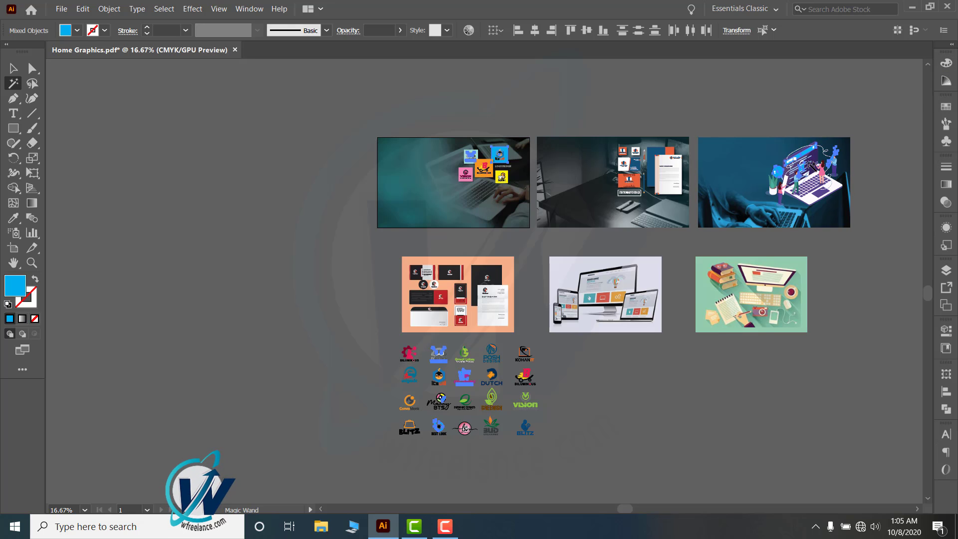
Directly select a light-blue shape in the third banner's illustration and set its fill's magenta to 100%
ctrl+click(808, 195)
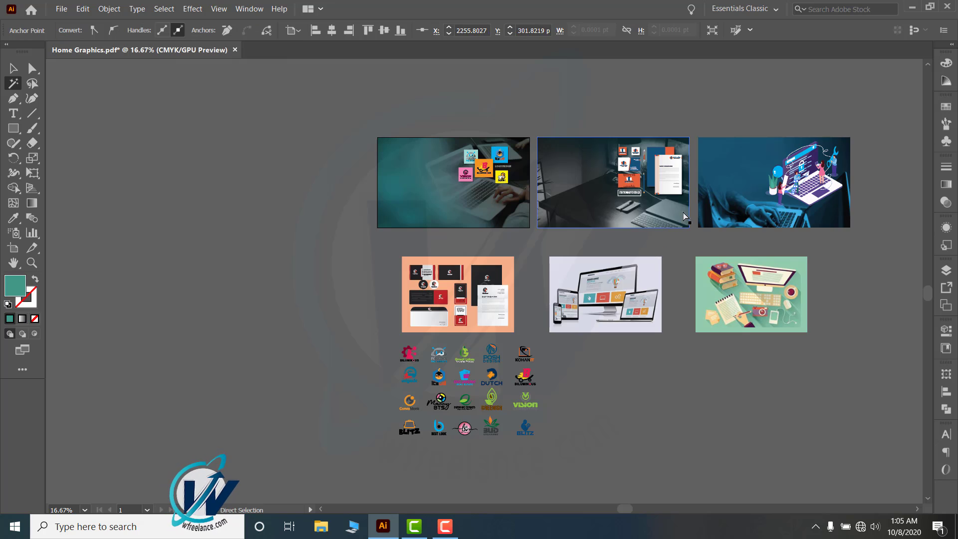
ctrl+click(818, 175)
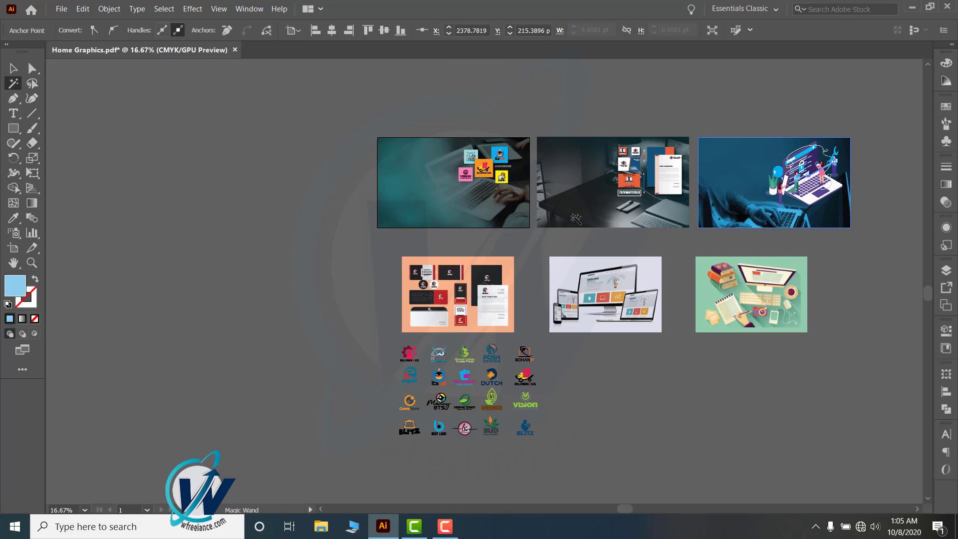
ctrl+click(777, 177)
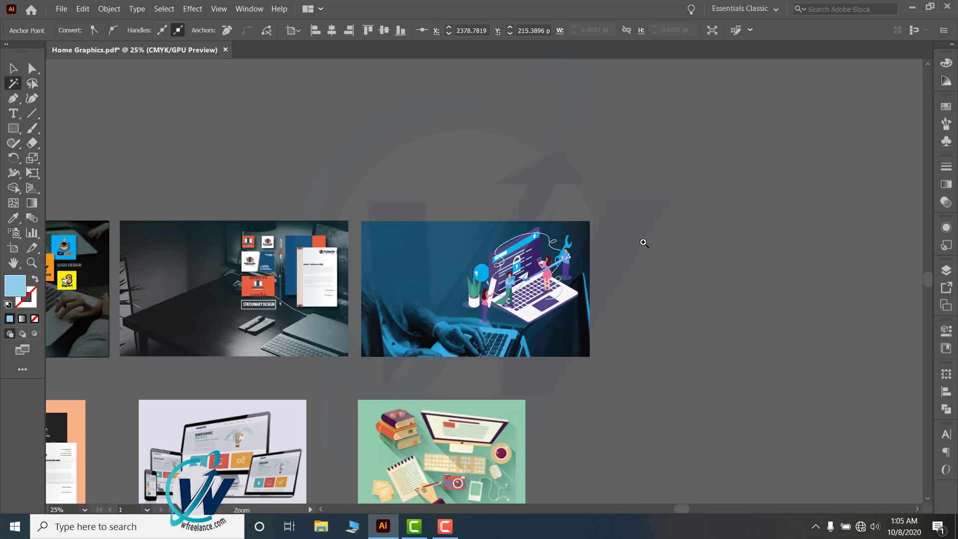
click(946, 63)
drag(859, 93, 951, 98)
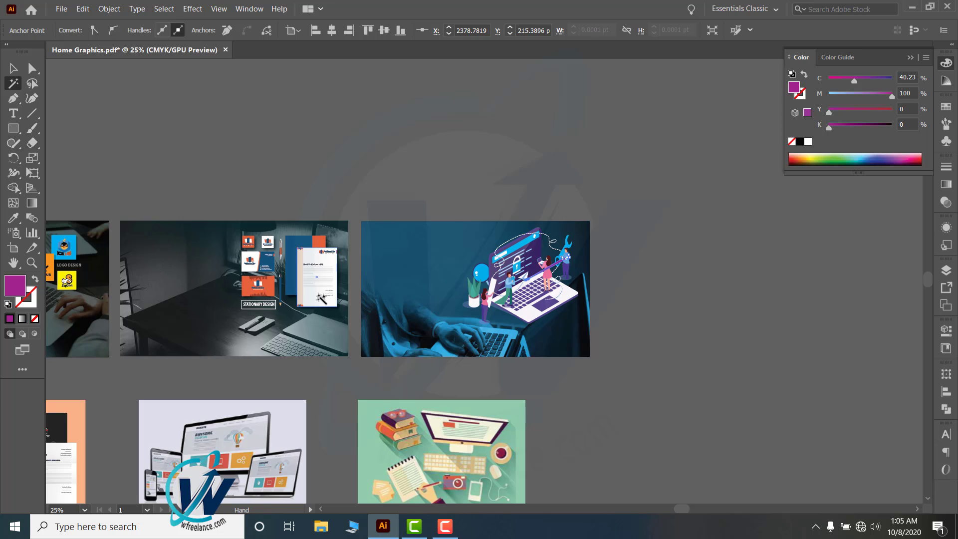
Select the pink-red objects in the logo grid with the Magic Wand tool by sampling the first Biluminous logo
drag(321, 299, 596, 196)
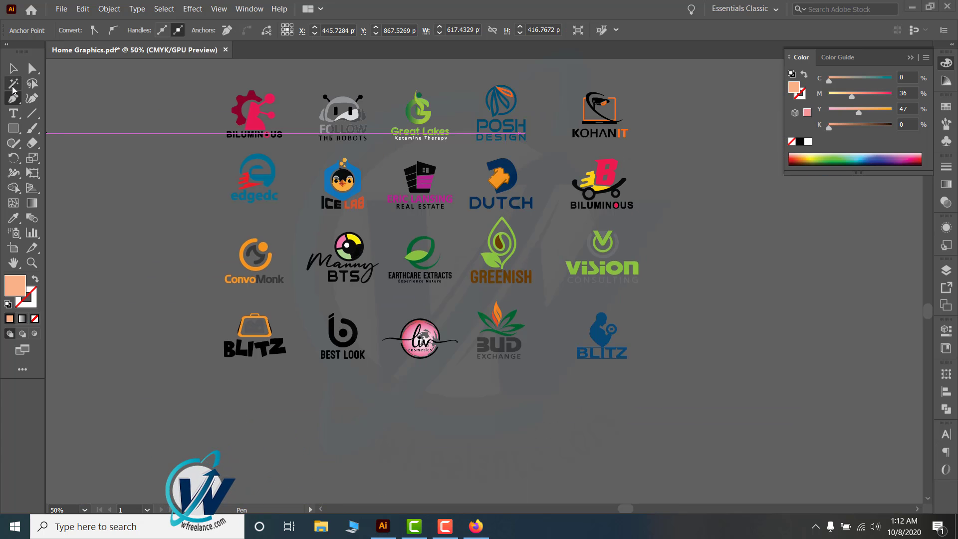
click(13, 86)
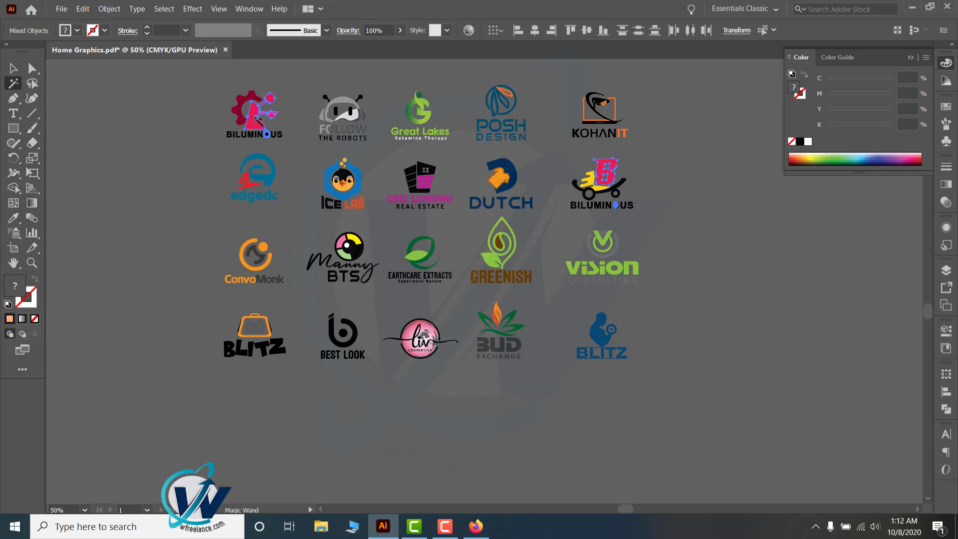
Select anchor points with freehand Lasso strokes diagonally across the logo grid and down its first column, and clear the selection
click(32, 84)
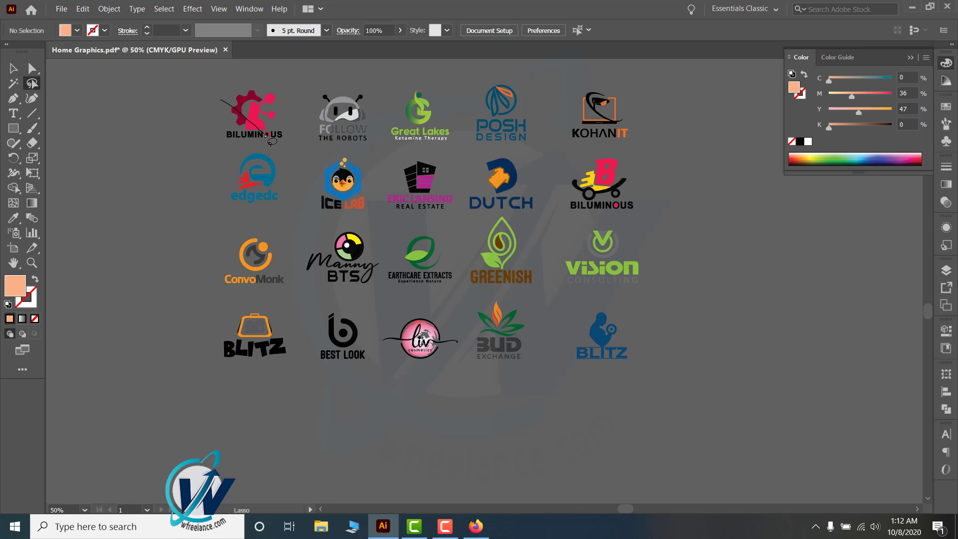
drag(269, 141, 270, 142)
drag(276, 130, 421, 262)
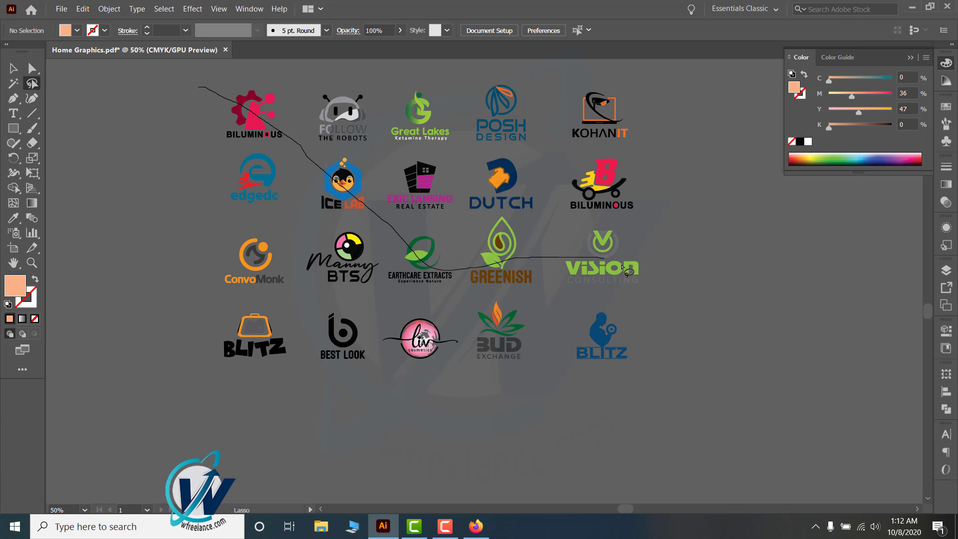
drag(656, 268, 652, 268)
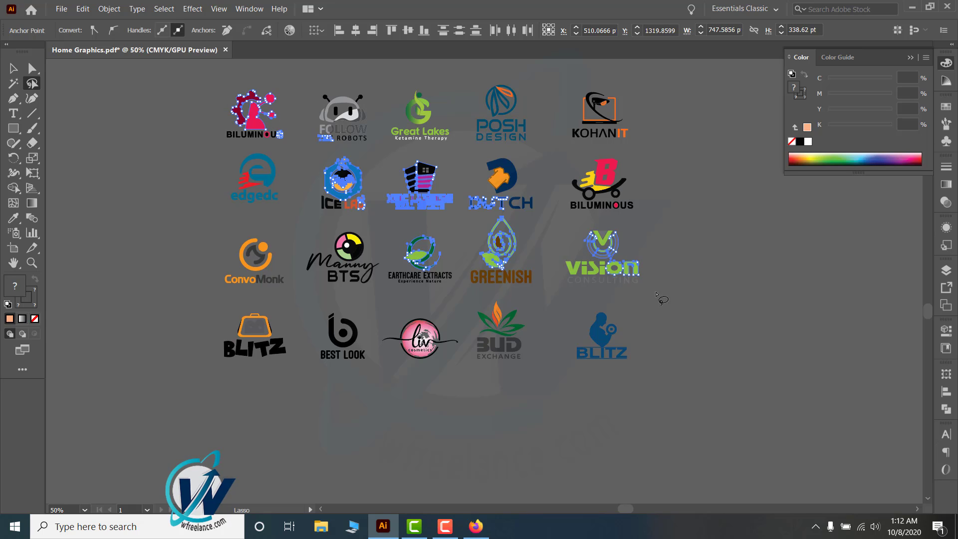
mouse_move(195, 230)
mouse_down()
mouse_move(300, 114)
mouse_move(292, 375)
mouse_up()
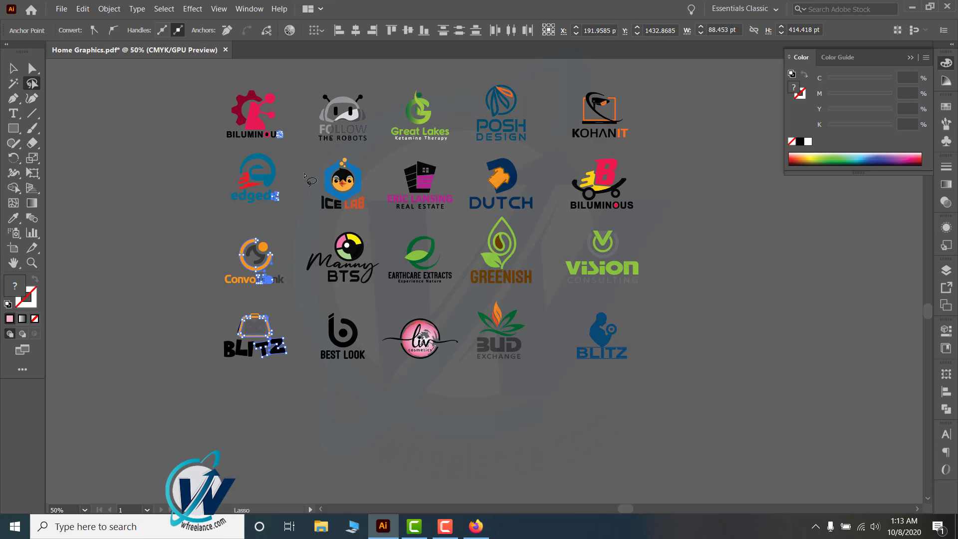
click(299, 220)
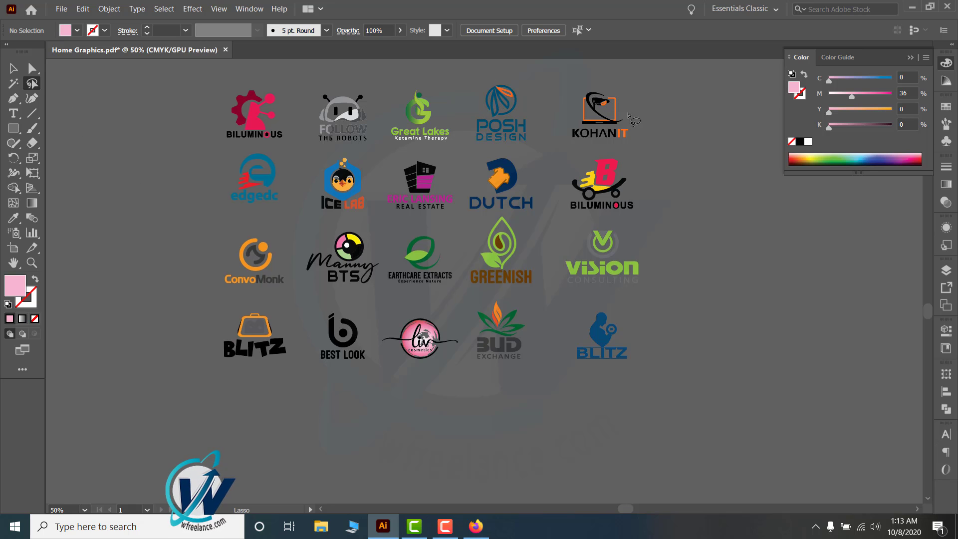
Draw a closed, pink-filled triangle with straight Pen tool segments in the empty area below the black Blitz logo
click(14, 100)
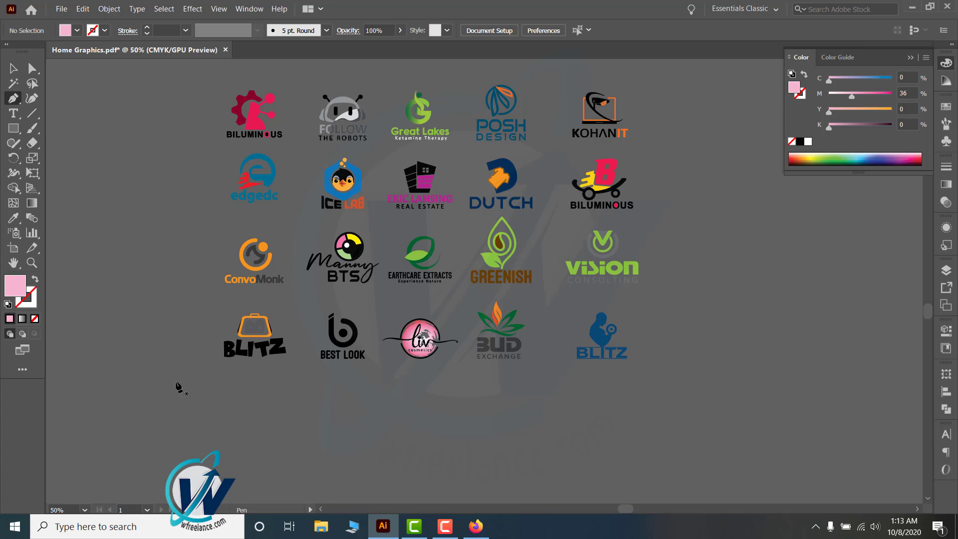
click(170, 395)
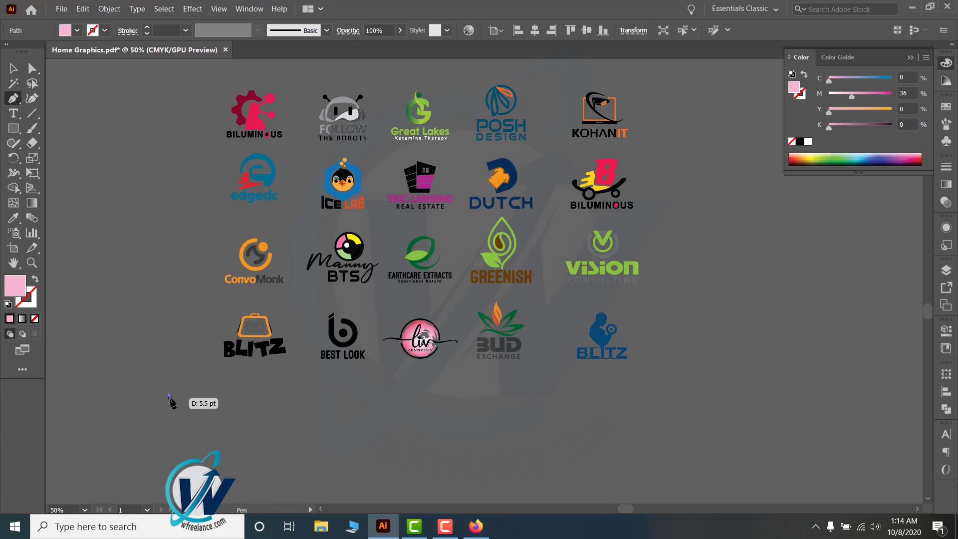
click(308, 412)
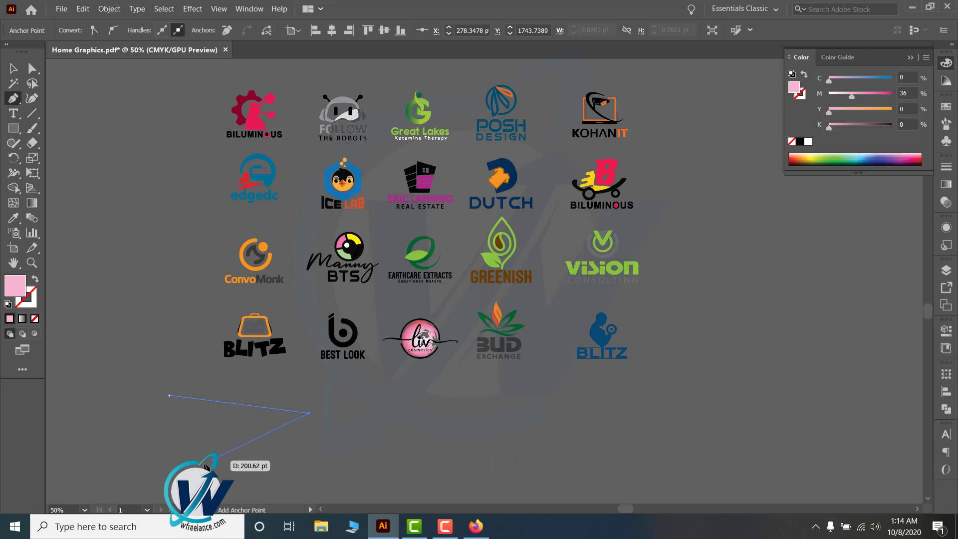
click(206, 464)
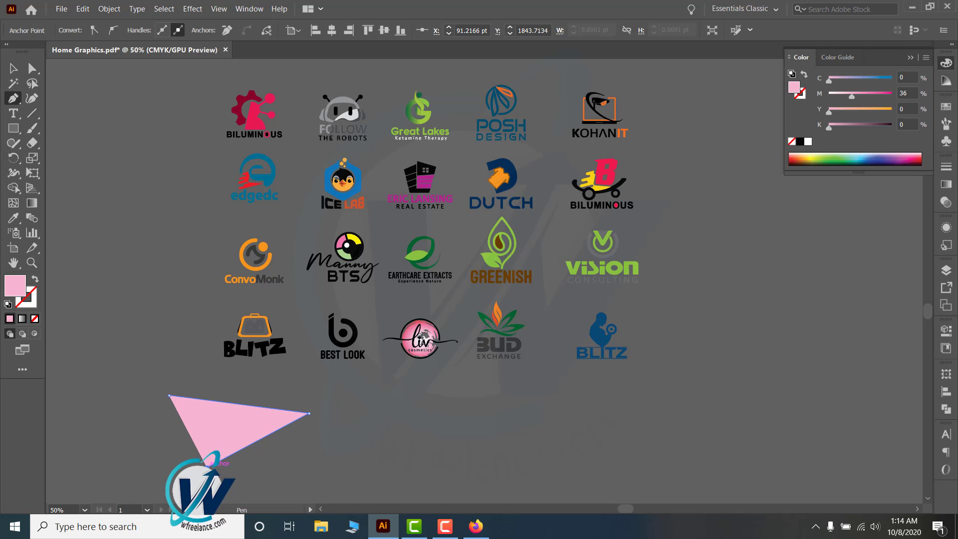
click(169, 396)
Move the pink triangle sideways with the Selection tool to below the Best Look and Liv Cosmetics logos
click(13, 68)
scroll(401, 433, down, 3)
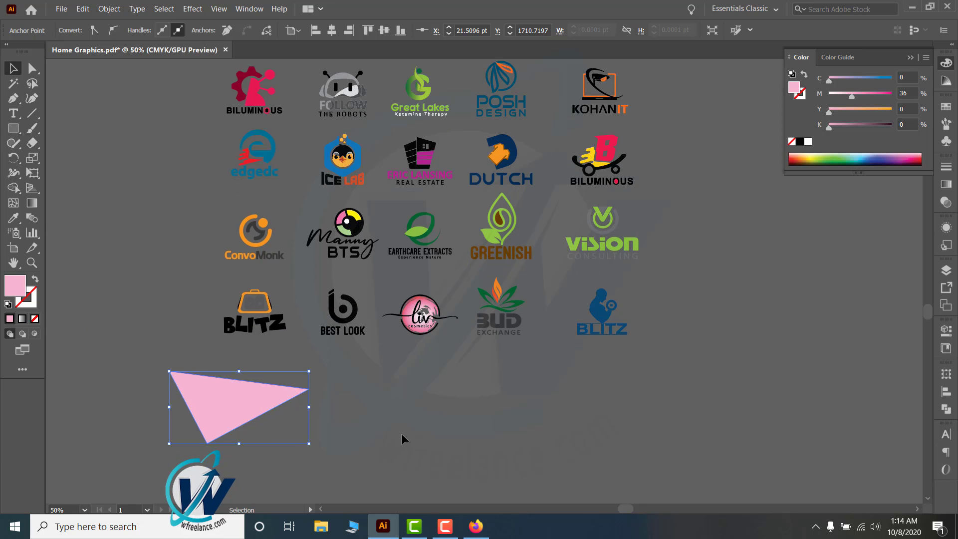
click(397, 433)
click(269, 382)
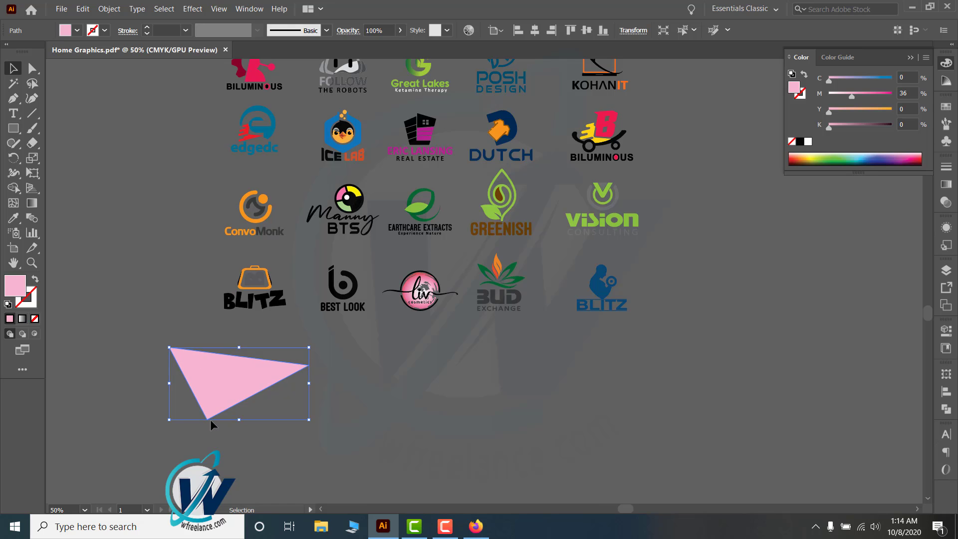
key(ctrl+z)
key(p)
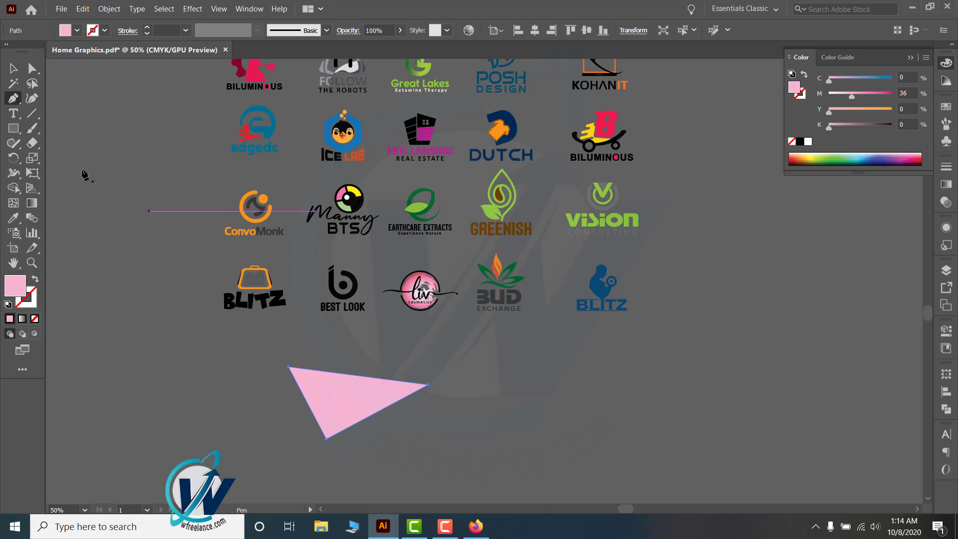
Zoom in to 1200% on the head of the blue bodybuilder figure in the Blitz logo with nothing selected
key(z)
click(578, 281)
click(528, 259)
click(499, 250)
click(499, 249)
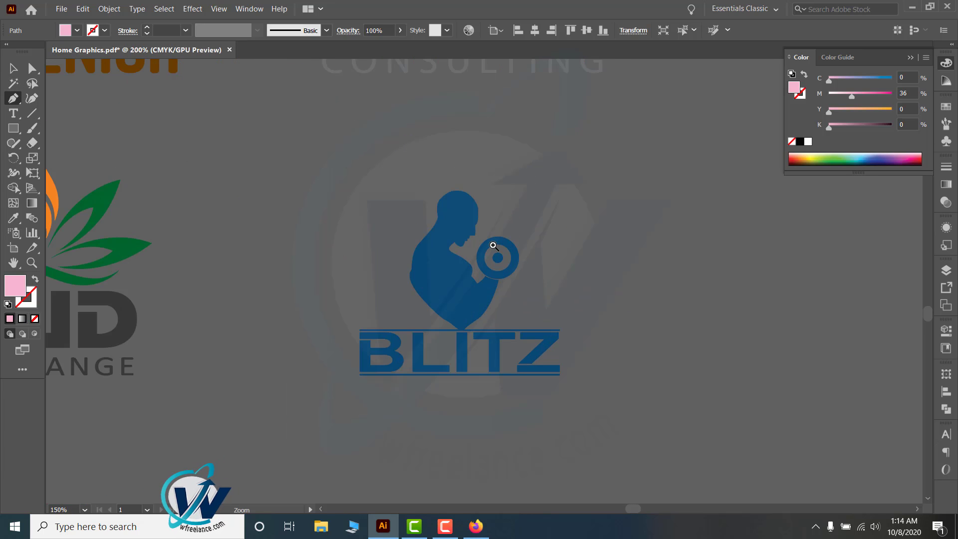
click(494, 246)
click(14, 69)
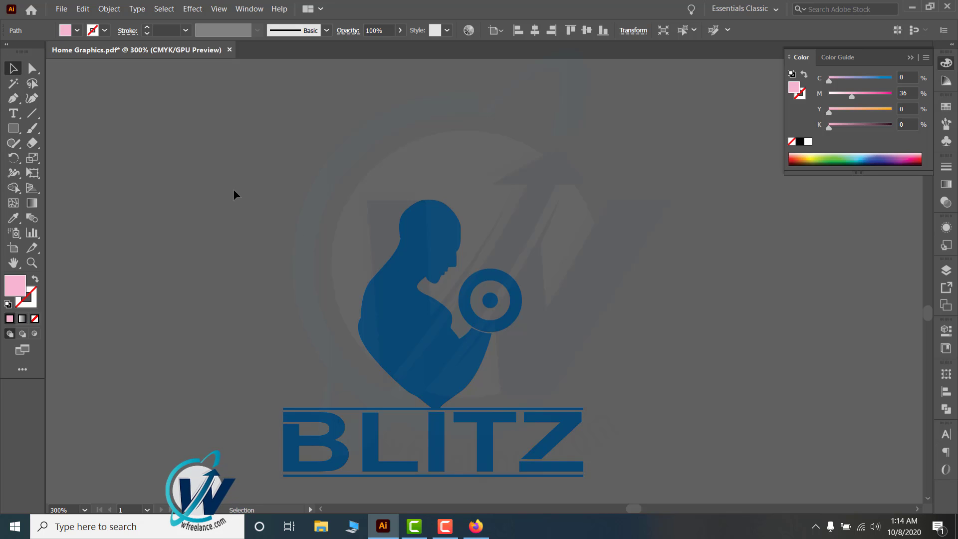
drag(666, 481, 666, 481)
click(501, 343)
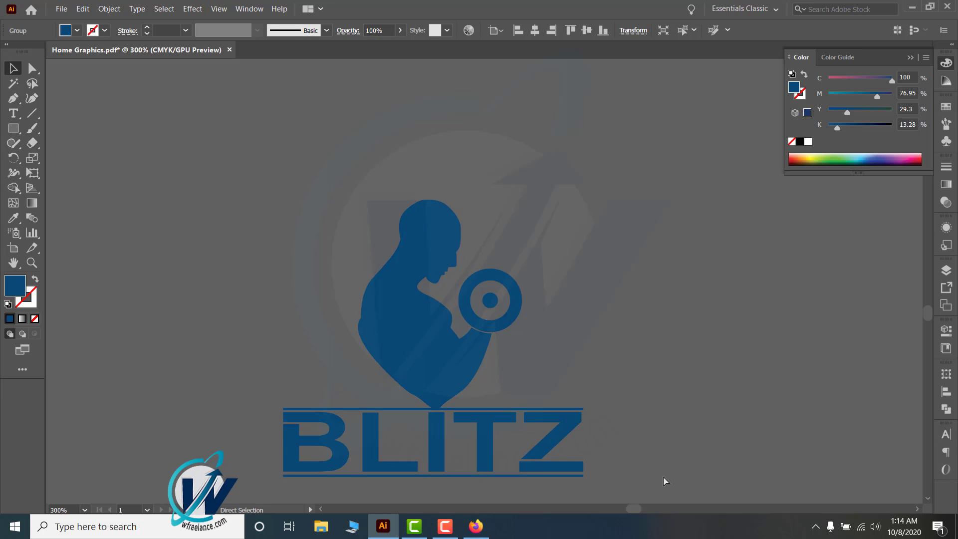
click(433, 260)
click(473, 288)
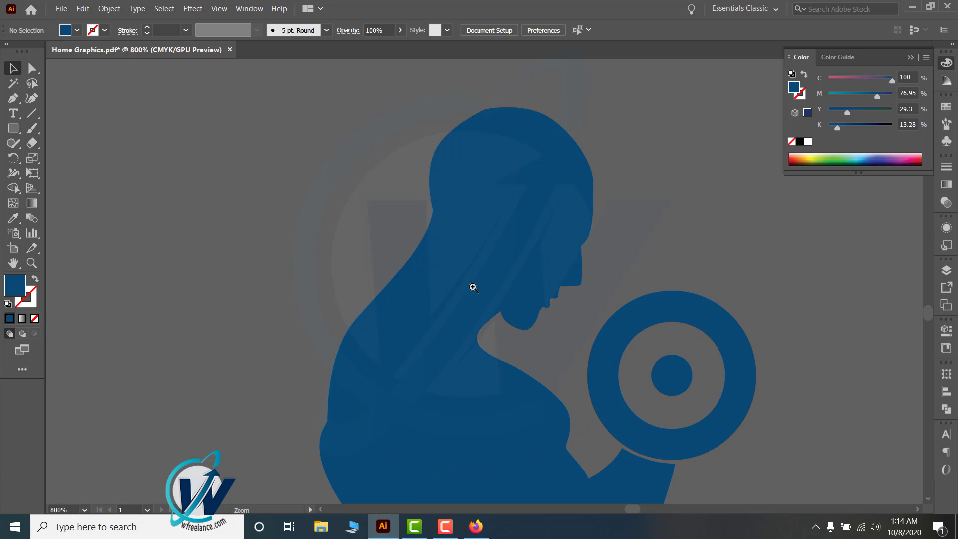
drag(477, 254, 430, 279)
click(441, 268)
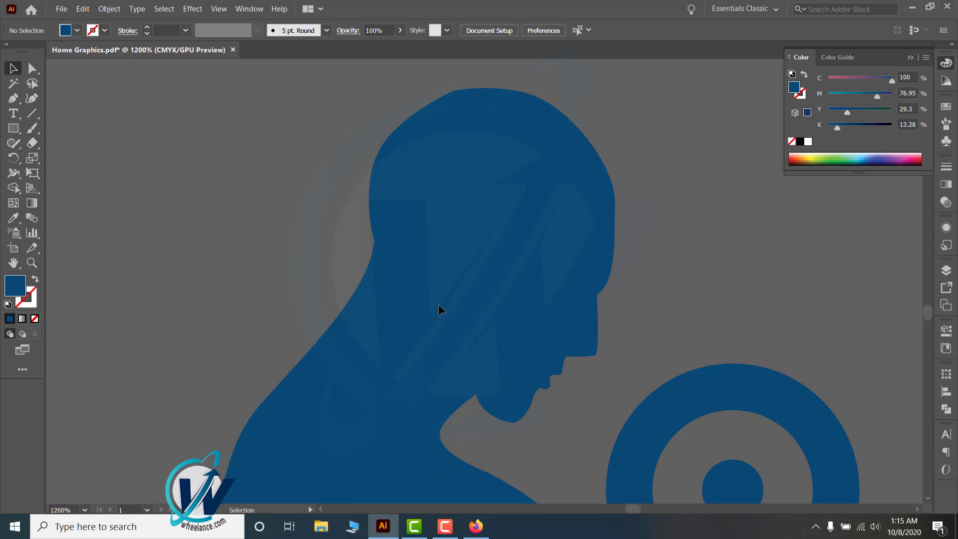
Start tracing the bodybuilder figure with the Pen tool by drawing a straight segment up the slope of its upper back
click(12, 100)
click(269, 394)
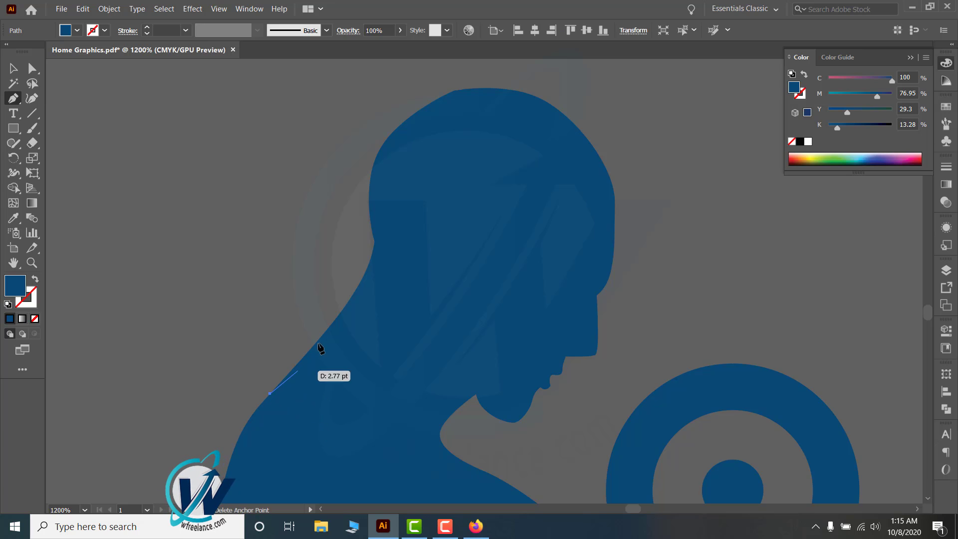
click(334, 321)
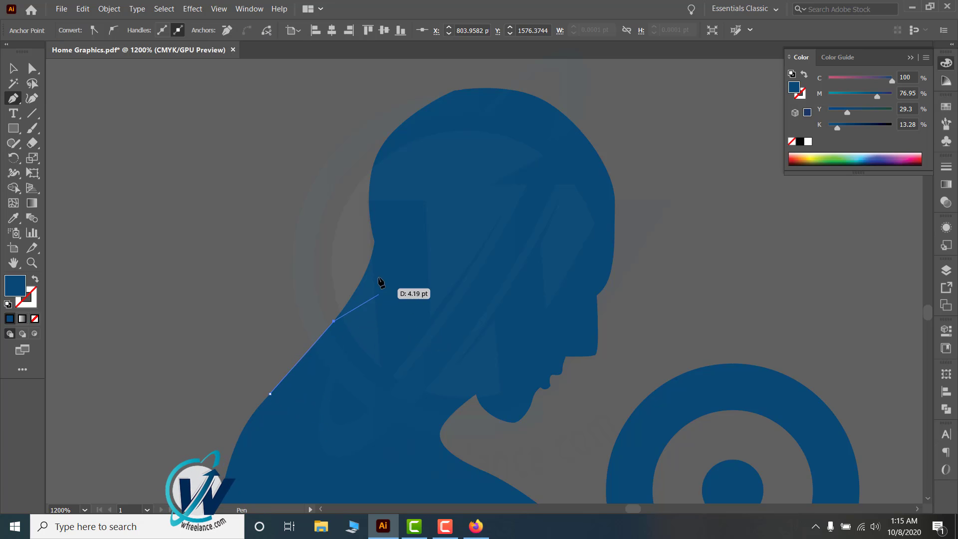
click(374, 242)
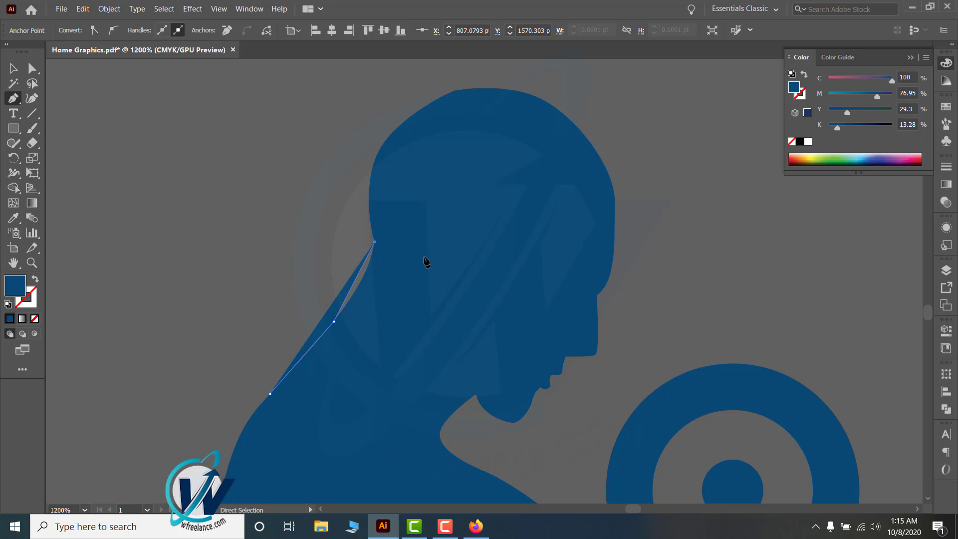
key(ctrl+z)
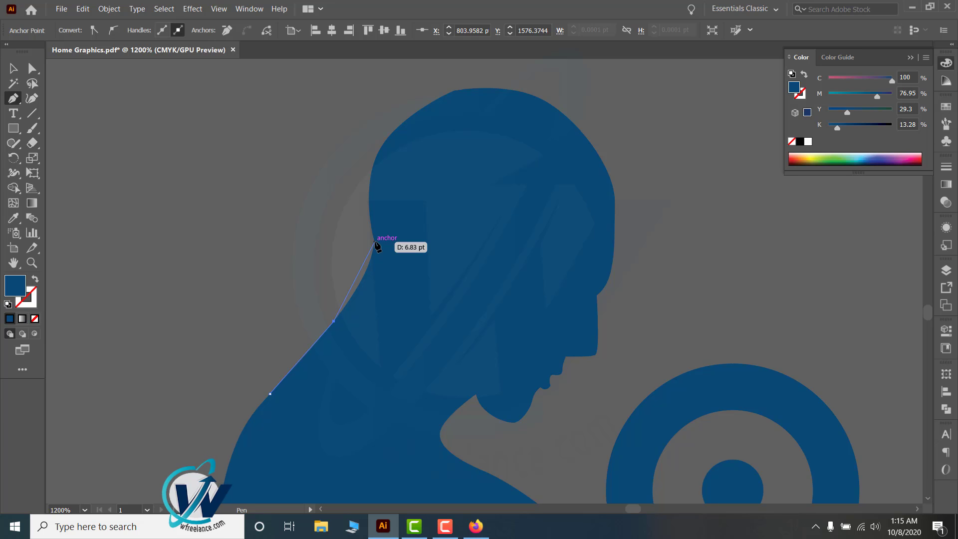
key(ctrl+z)
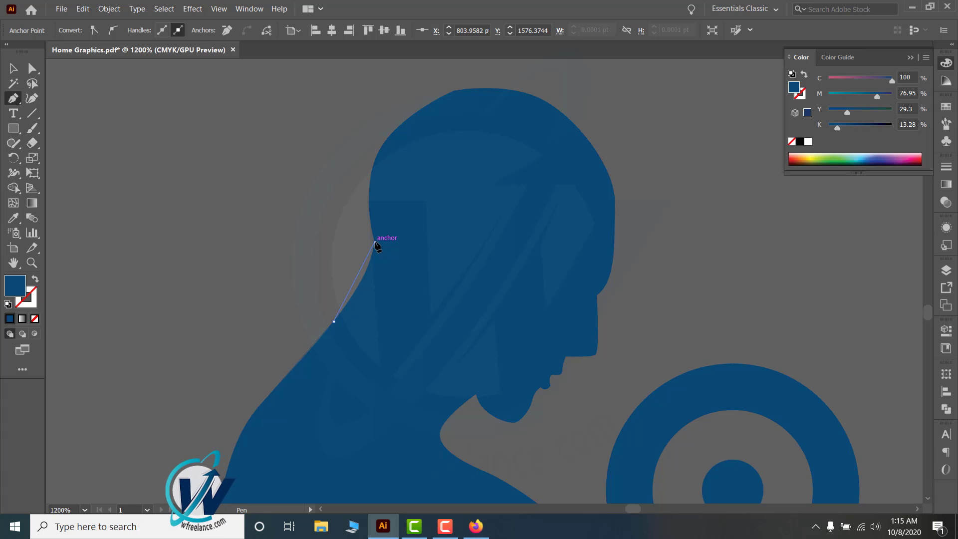
Continue the Pen path with curved segments along the nape, up the back of the head and over the crown
drag(375, 242, 381, 196)
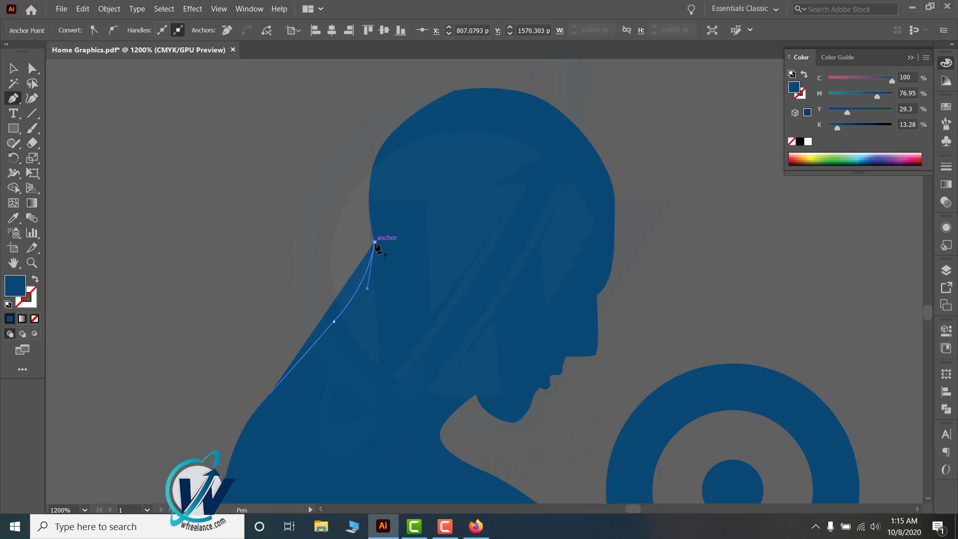
drag(374, 242, 413, 100)
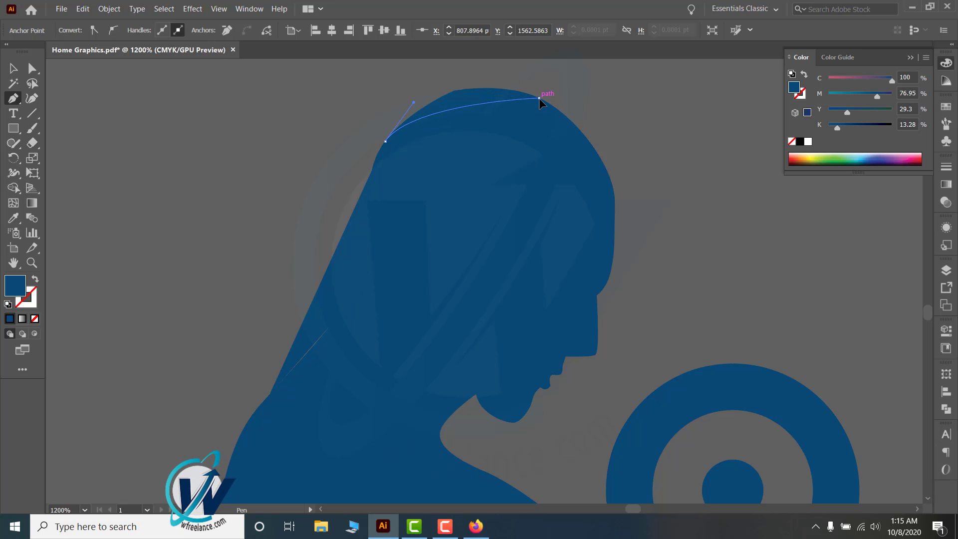
drag(538, 99, 617, 121)
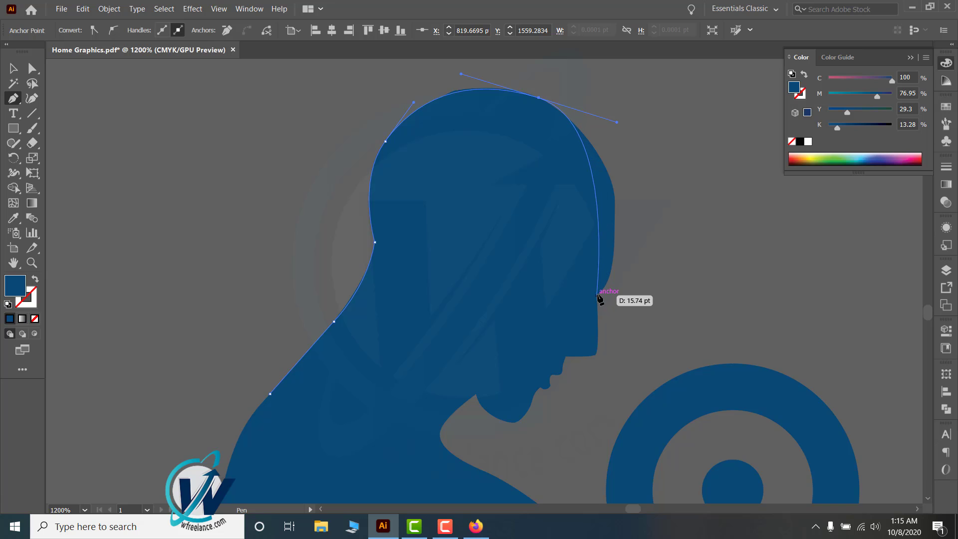
Curve the Pen path around the forehead to the brow, remove the outgoing handle, and add a straight segment down the nose
drag(597, 295, 557, 328)
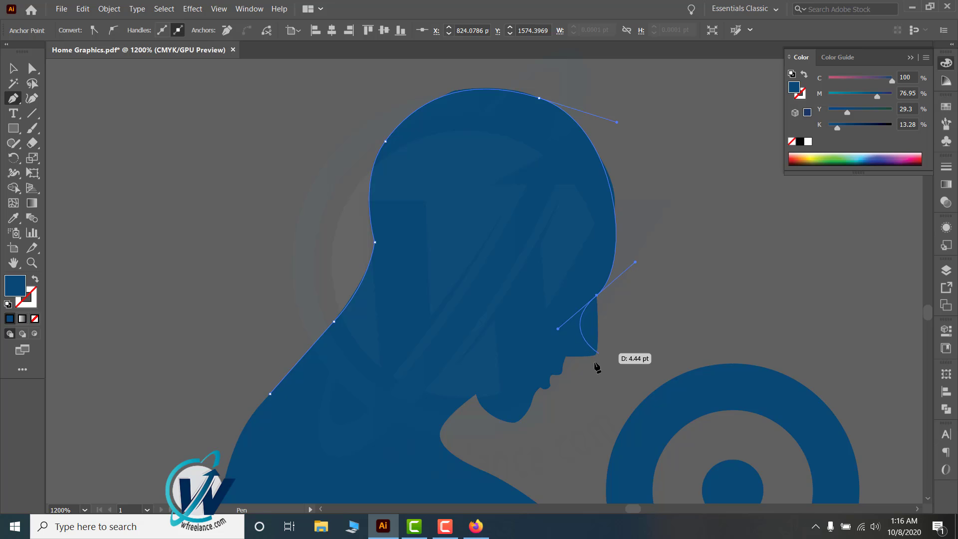
click(597, 296)
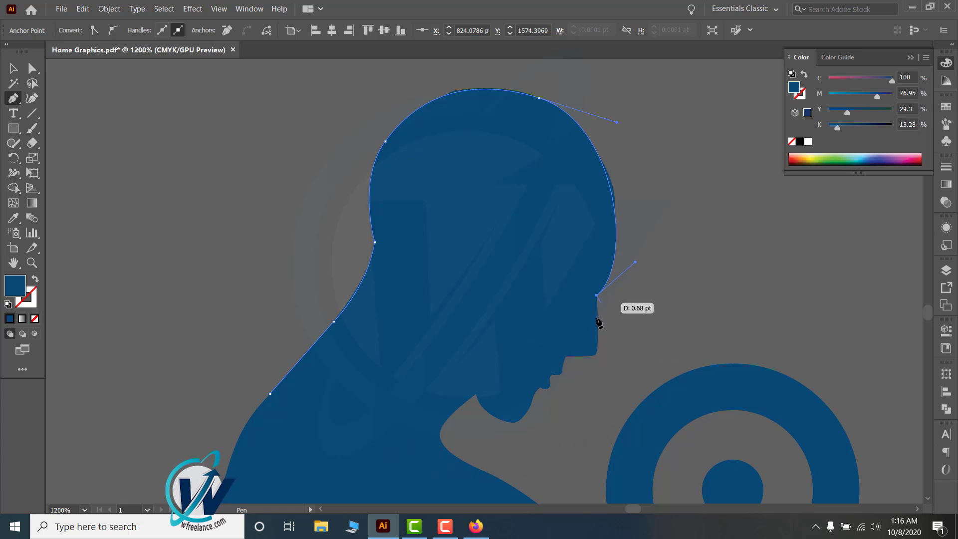
click(598, 344)
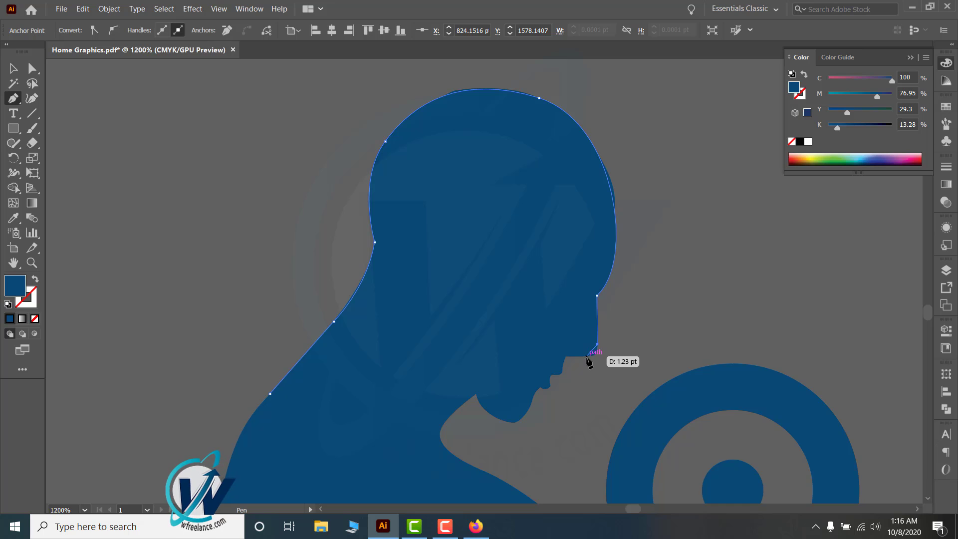
Continue the Pen path around the nose tip, along the underside of the nose and over the lips
click(587, 356)
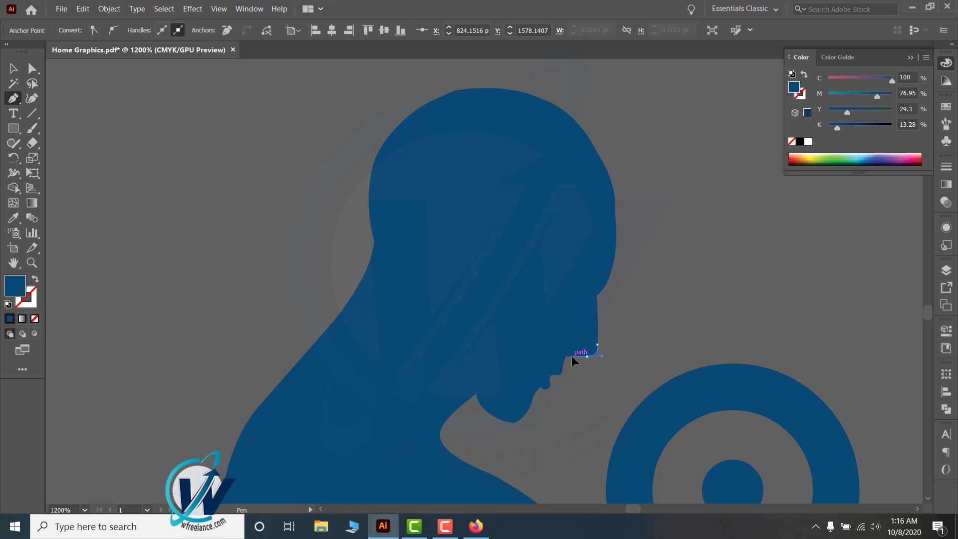
click(570, 355)
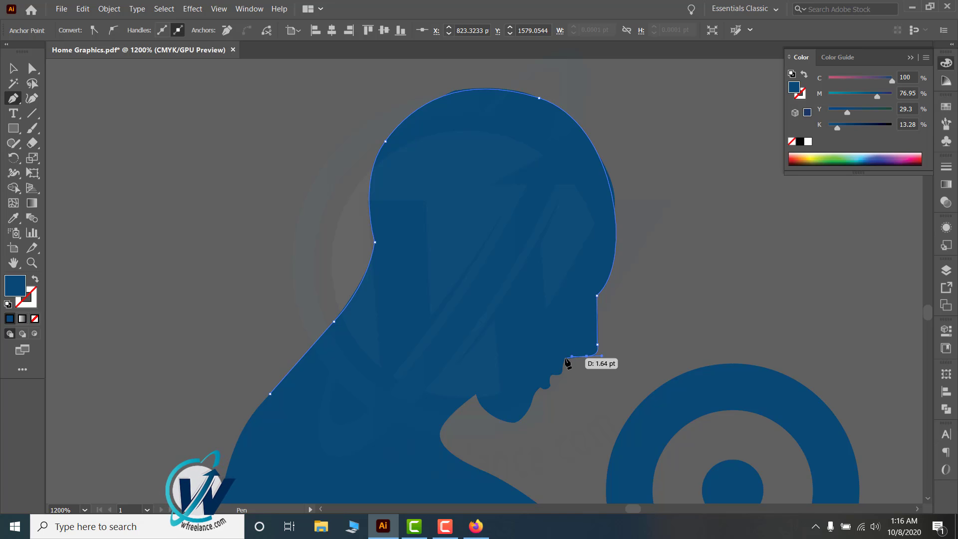
click(565, 358)
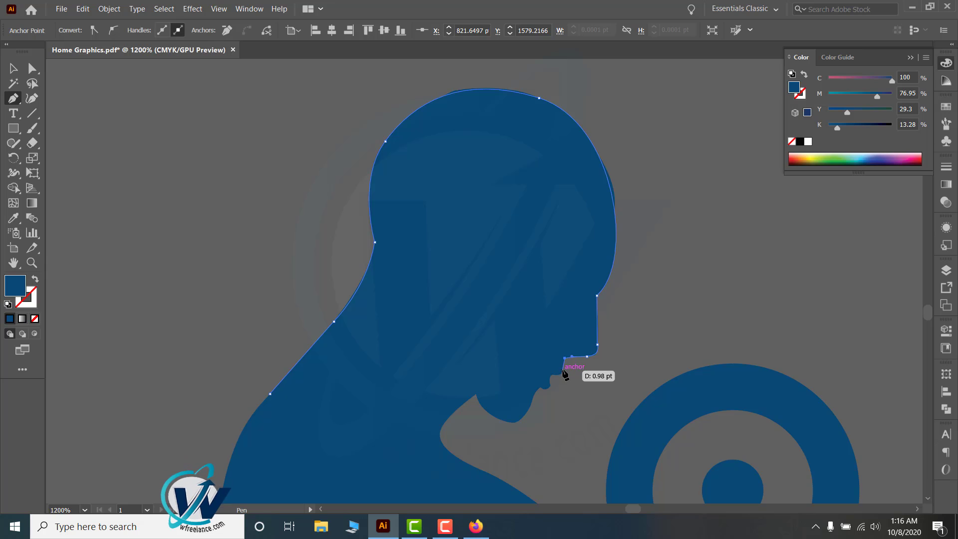
click(561, 374)
drag(555, 375, 552, 374)
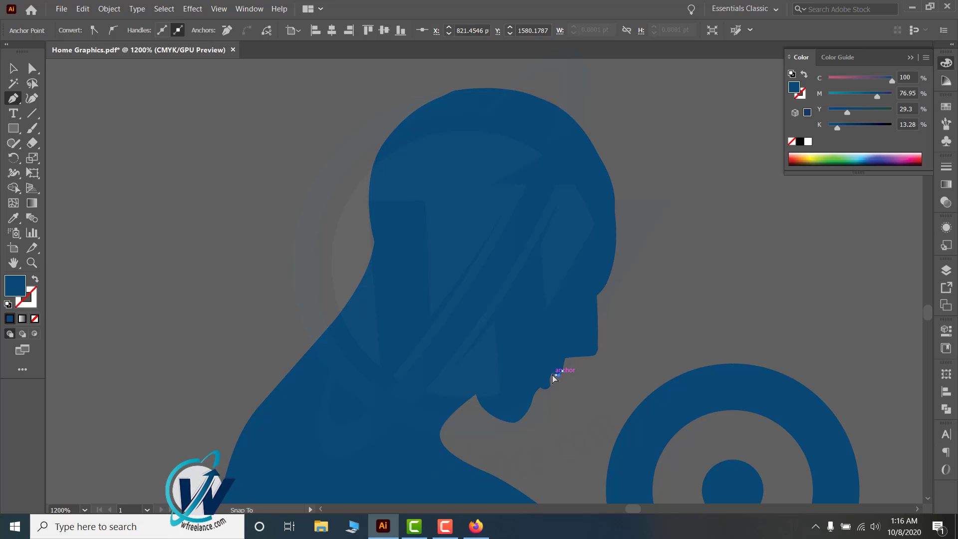
click(550, 381)
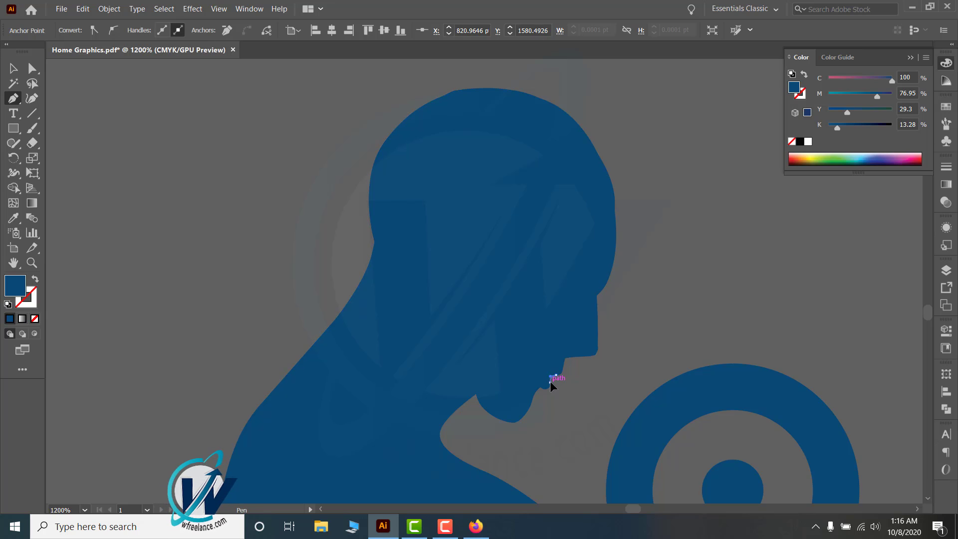
drag(549, 383, 532, 384)
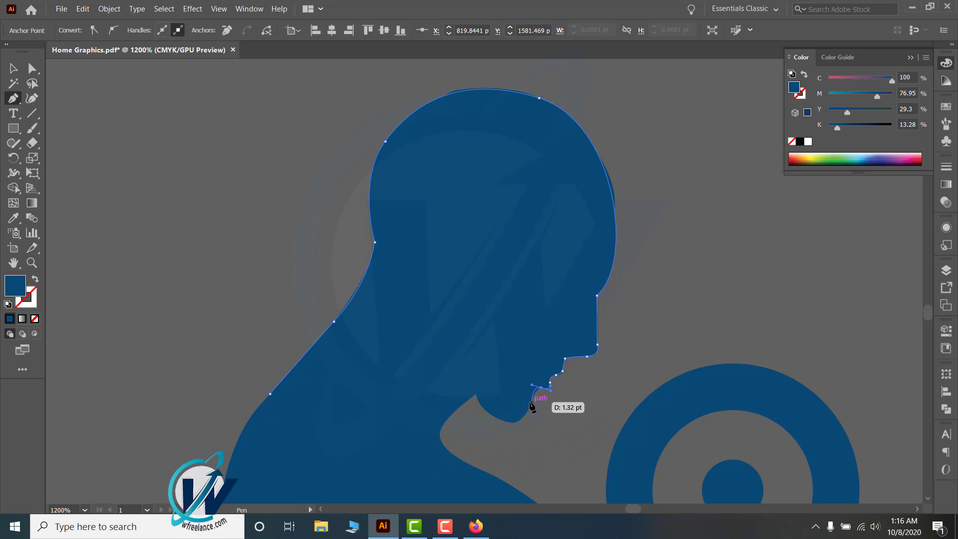
Curve the Pen path around the chin and throat, and bring it back across the neck to close at the starting anchor
click(530, 403)
drag(512, 422, 470, 399)
click(454, 408)
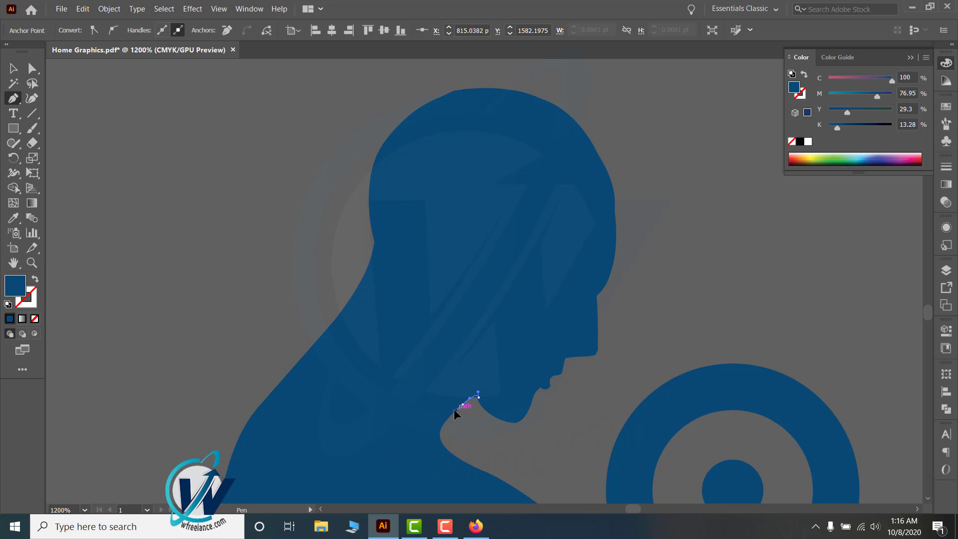
drag(449, 451, 478, 468)
drag(387, 479, 310, 464)
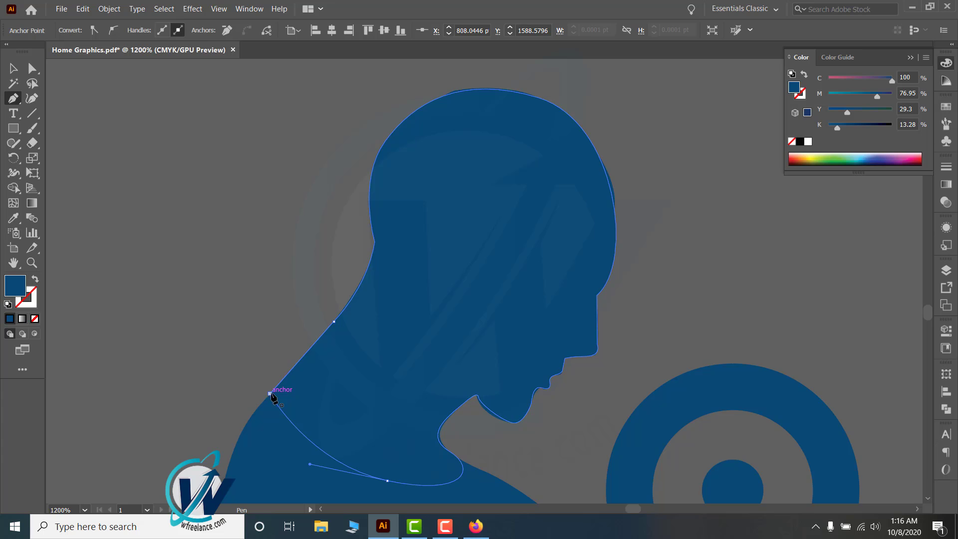
Move the traced head shape off the bodybuilder figure into the empty area to its upper left
click(19, 72)
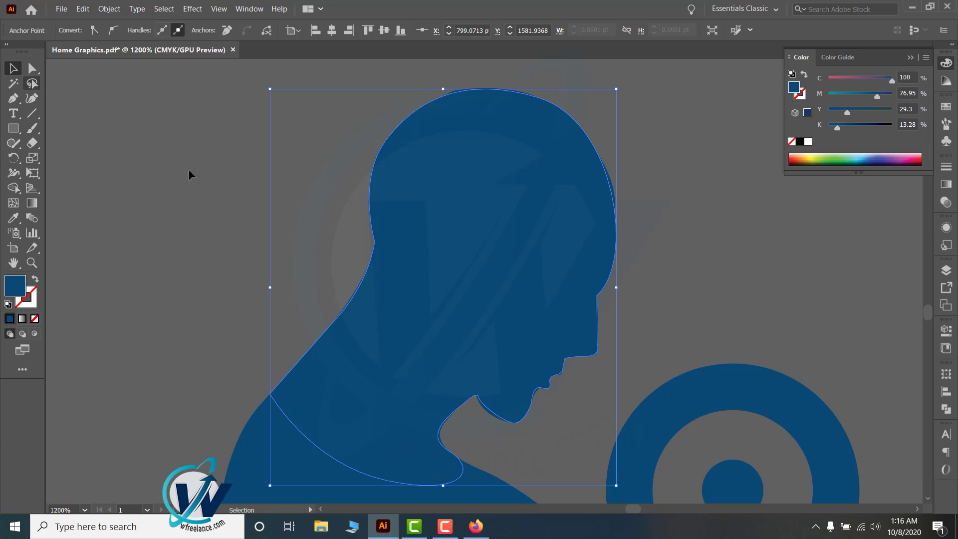
drag(509, 306, 251, 255)
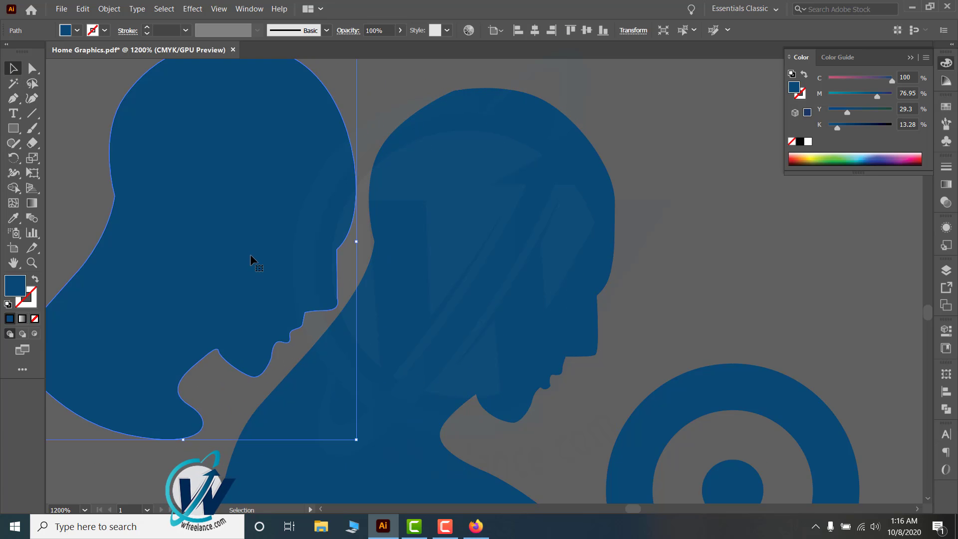
key(a)
key(ctrl+minus)
key(v)
key(ctrl+minus)
key(ctrl+minus)
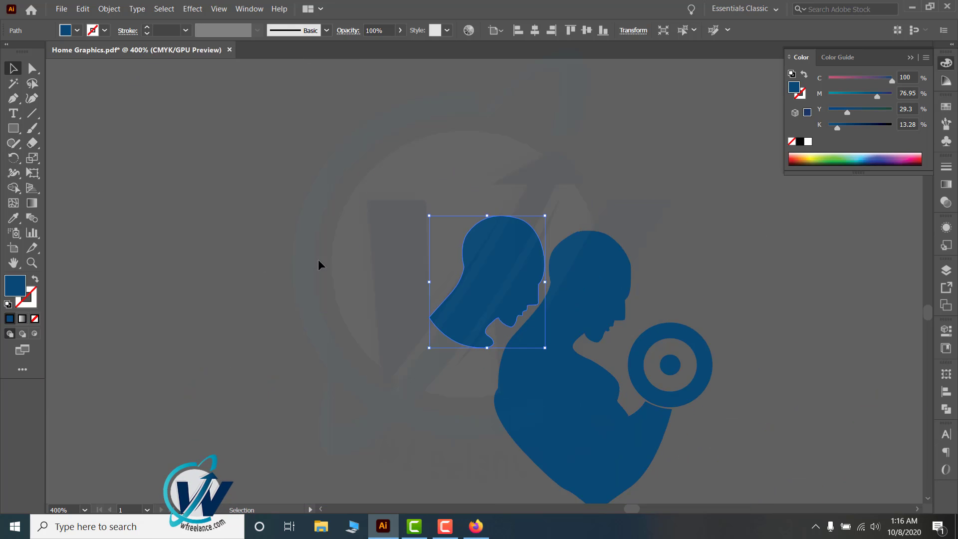
drag(469, 292, 423, 246)
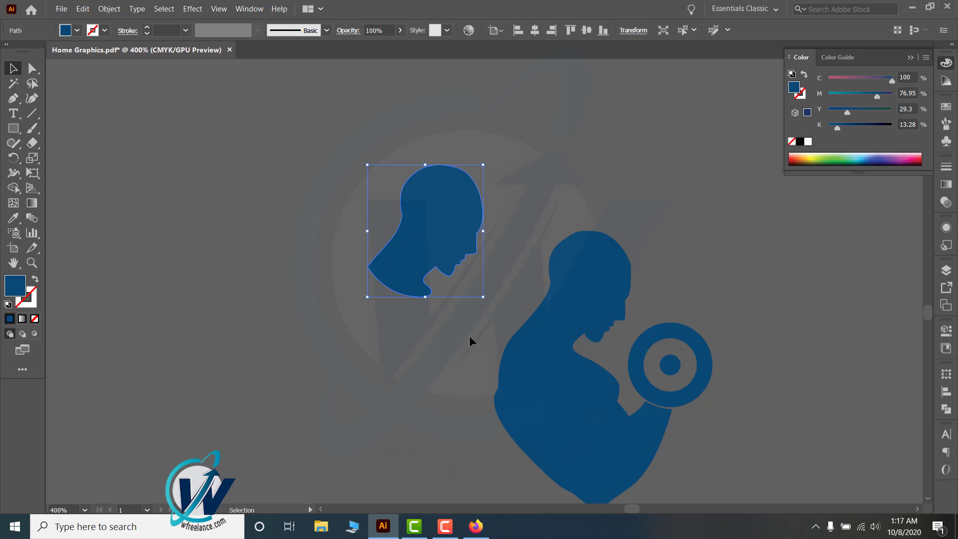
drag(417, 218, 286, 222)
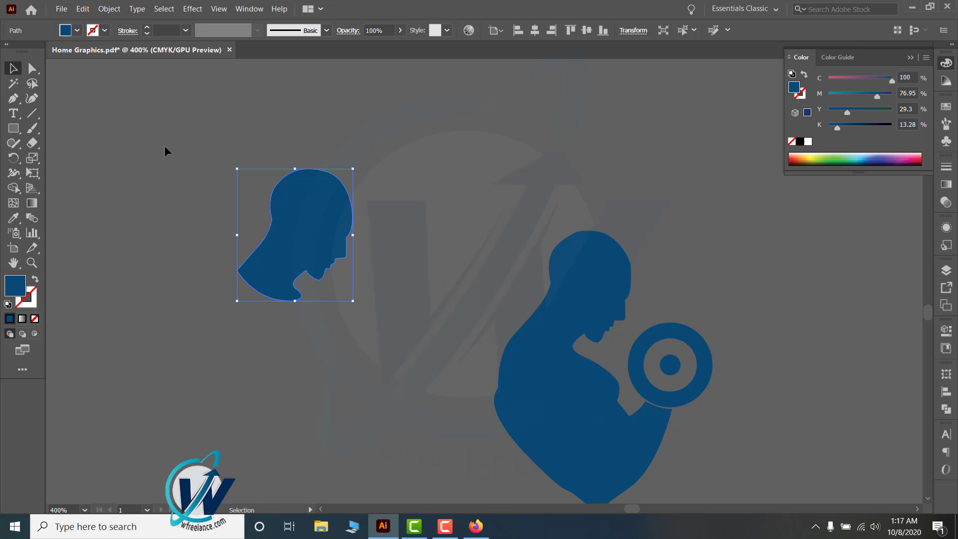
Try moving the brow anchor of the traced head inward with Direct Selection, and undo the move
click(35, 69)
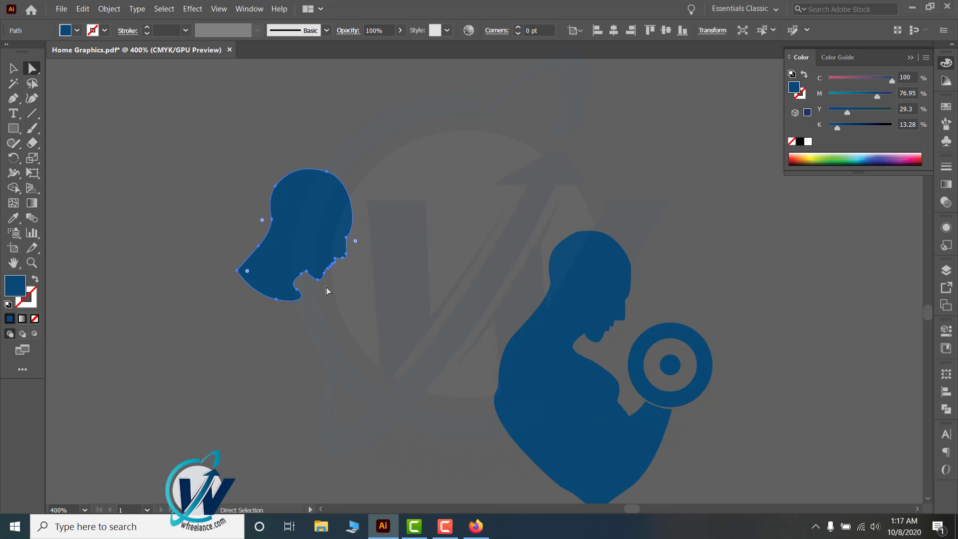
ctrl+click(351, 264)
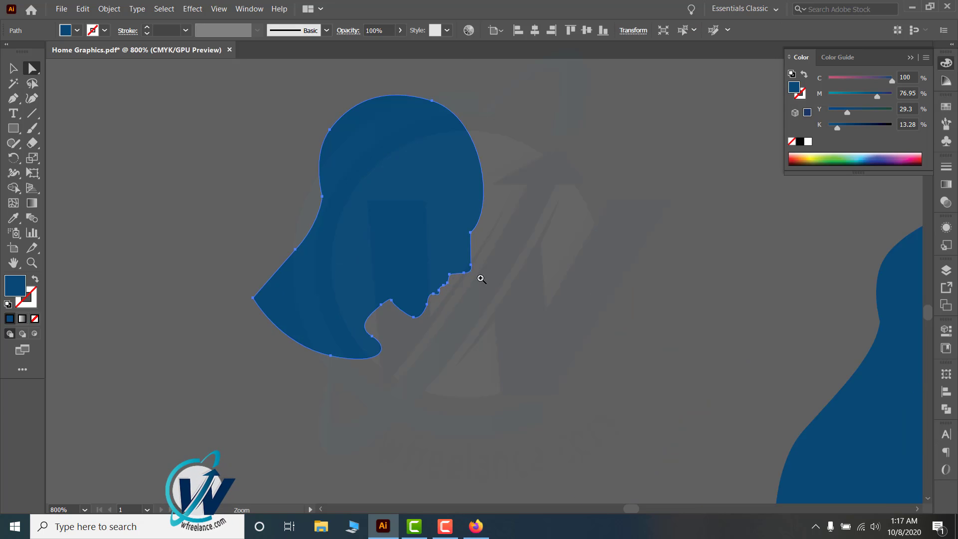
ctrl+click(481, 279)
drag(464, 250, 504, 325)
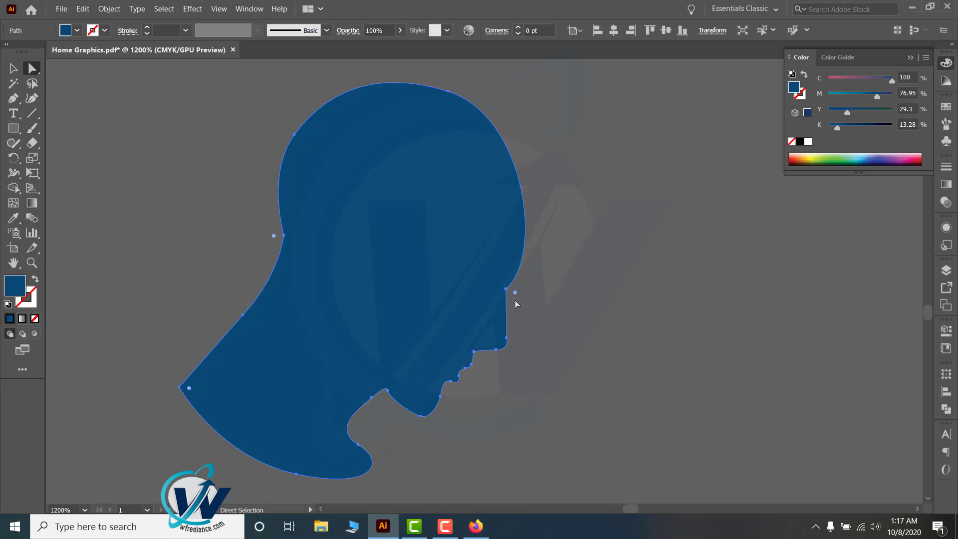
click(506, 289)
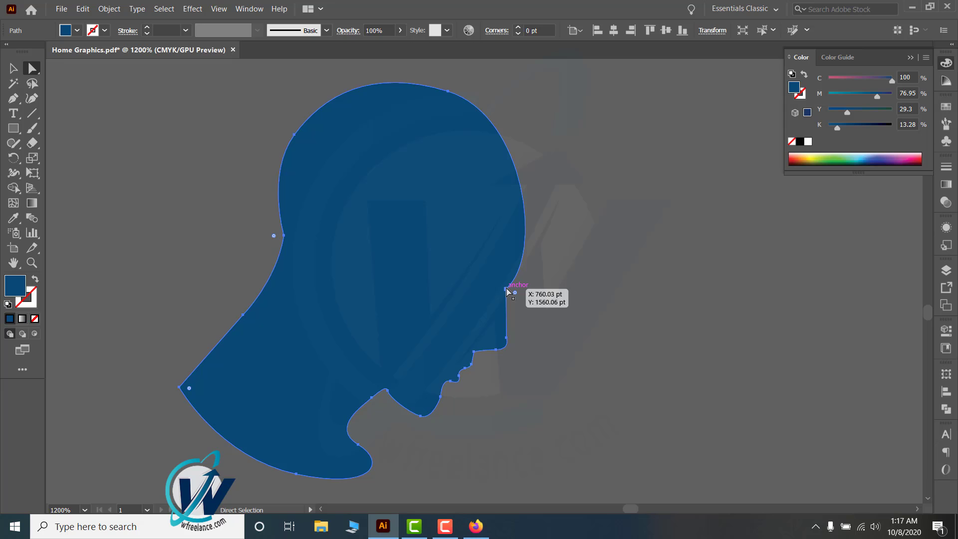
drag(506, 289, 465, 268)
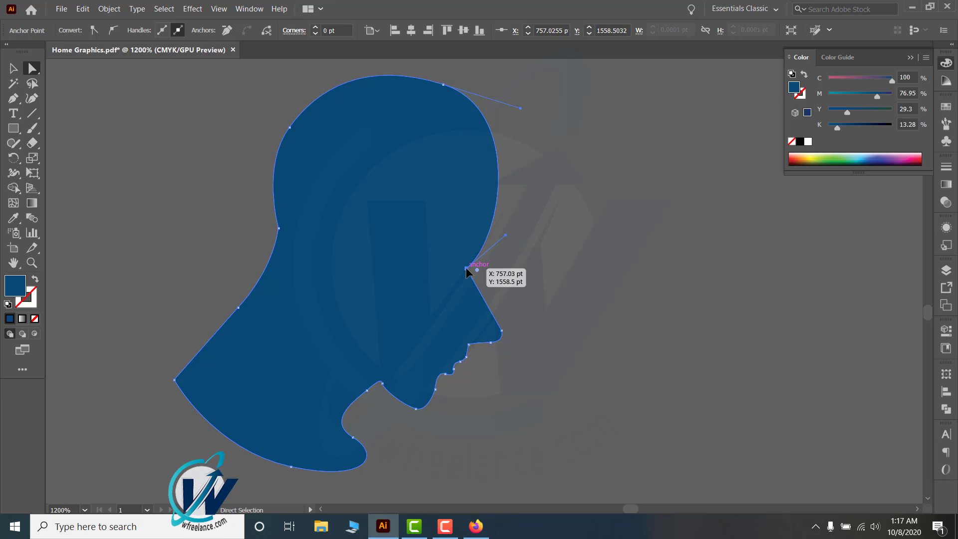
key(ctrl+z)
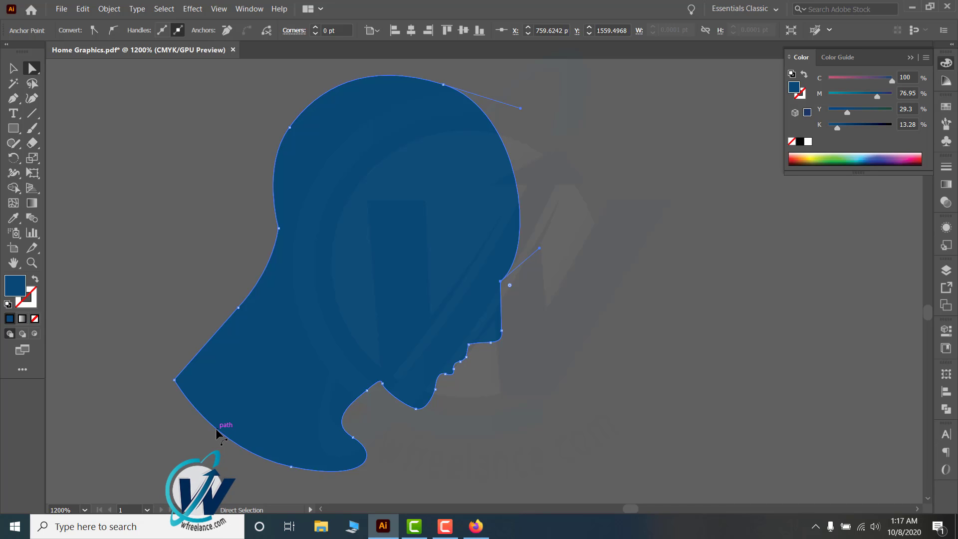
Add an anchor point on the neck's lower edge and another on the crown with the Add Anchor Point tool
drag(15, 102, 61, 129)
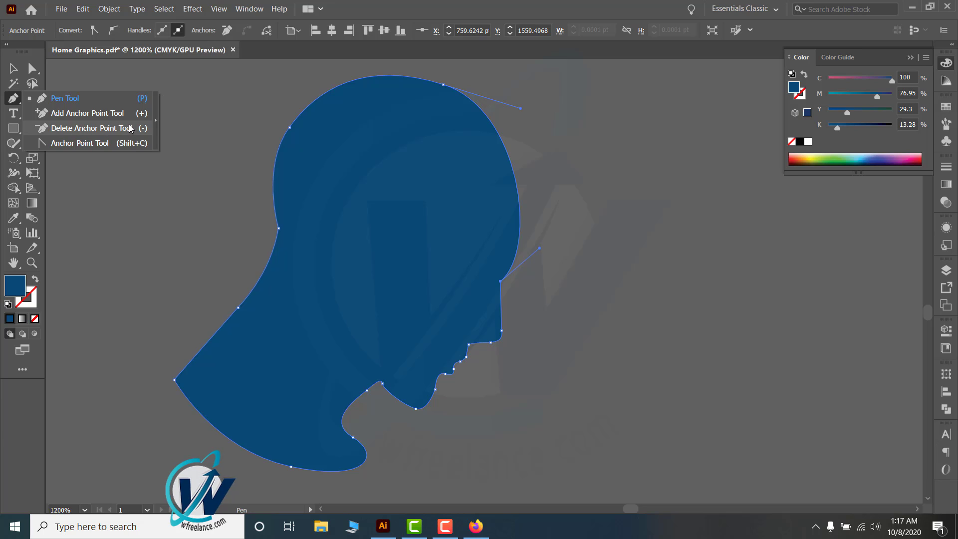
drag(129, 124, 60, 113)
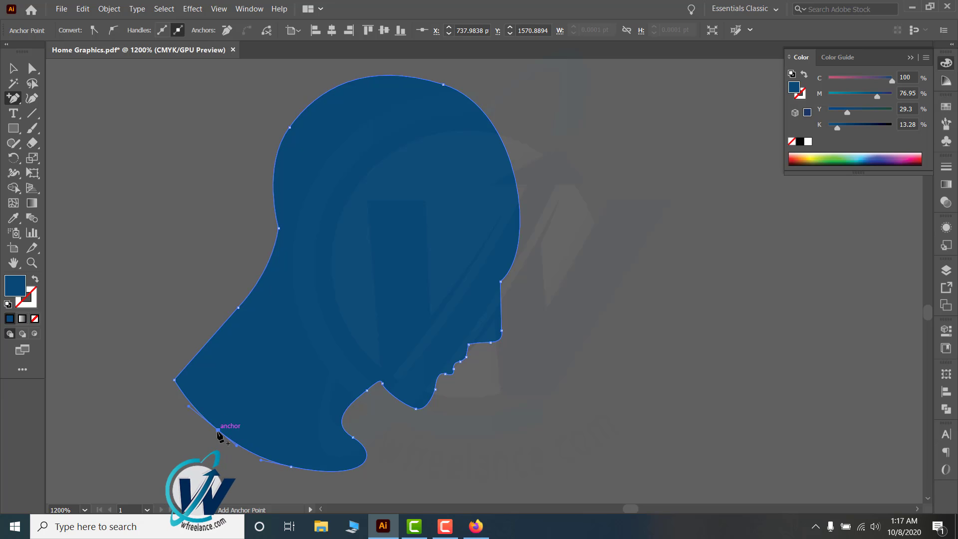
click(354, 79)
Delete the added crown and lower neck anchors and the back corner anchor with the Delete Anchor Point tool
click(17, 99)
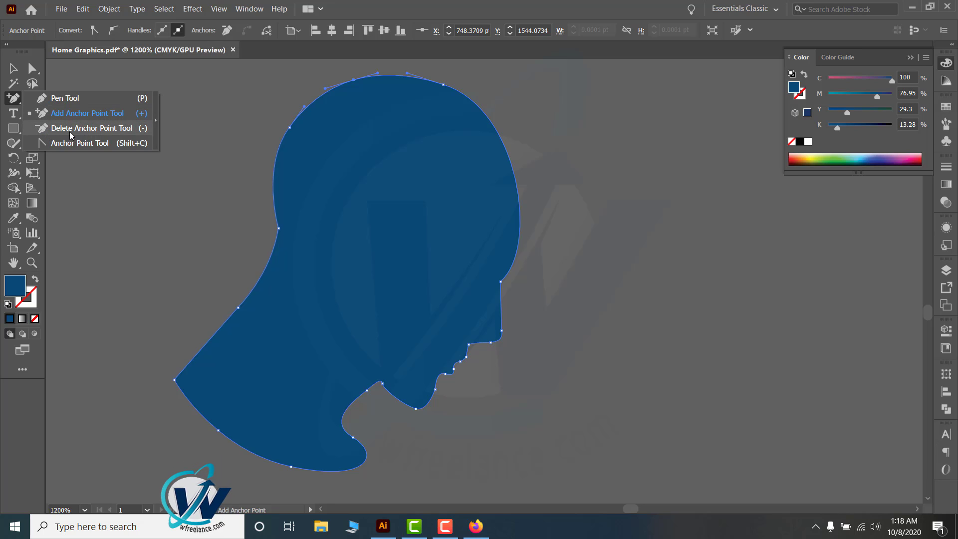
click(98, 127)
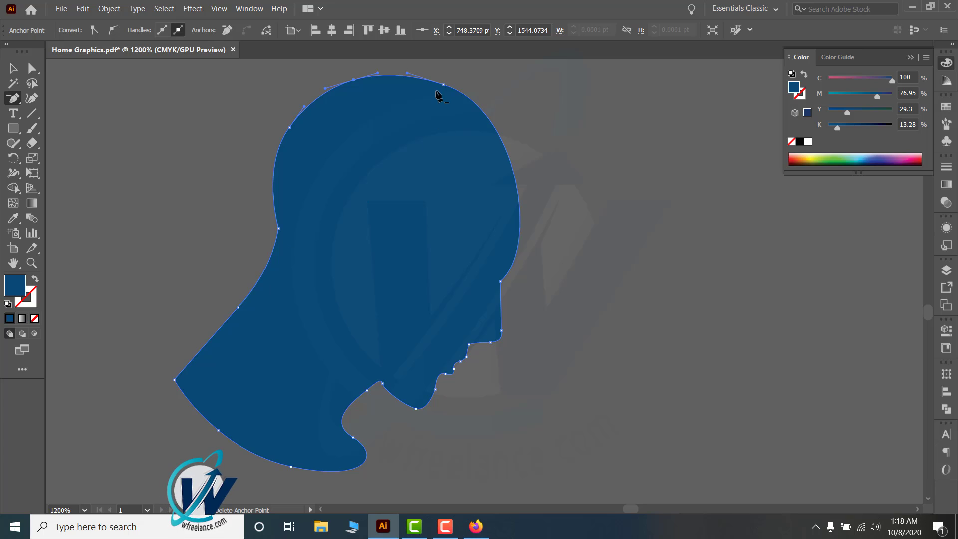
click(352, 81)
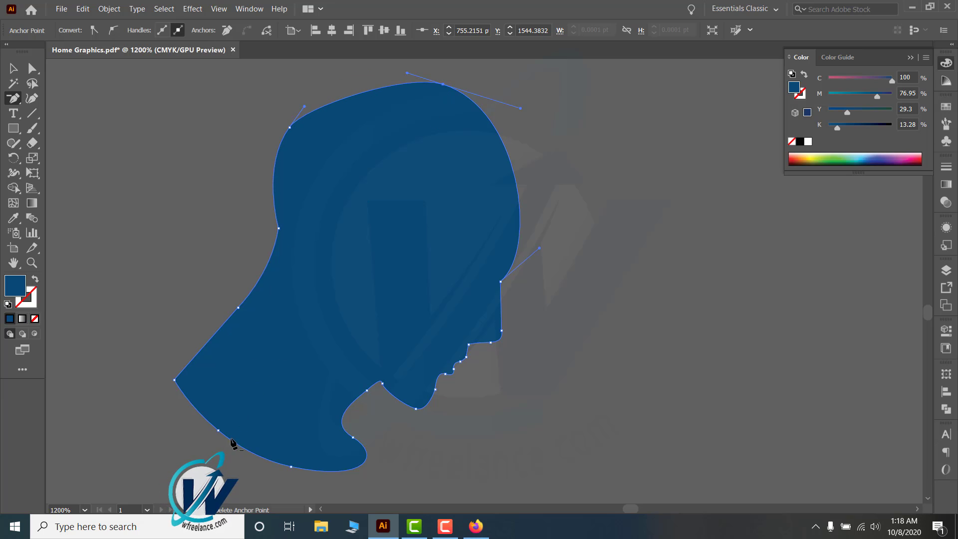
click(218, 430)
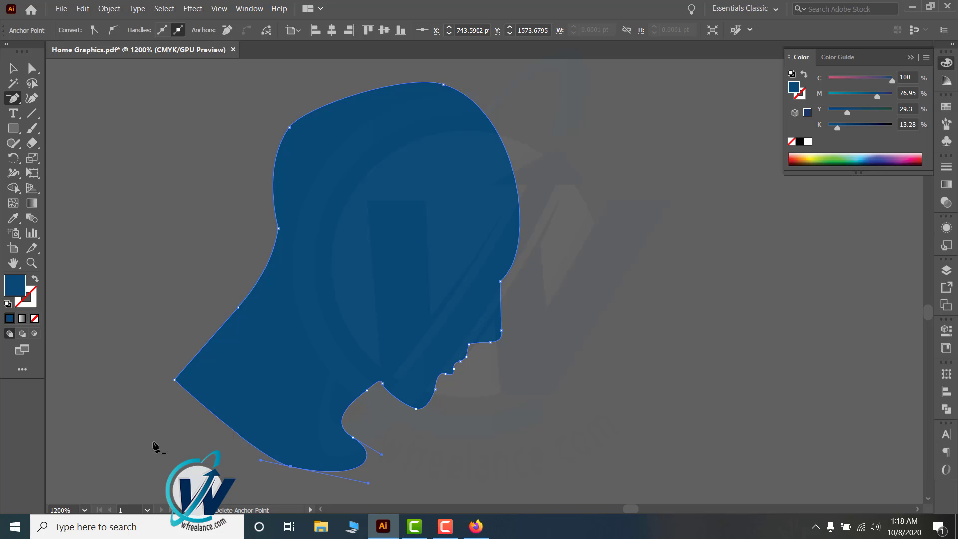
click(174, 380)
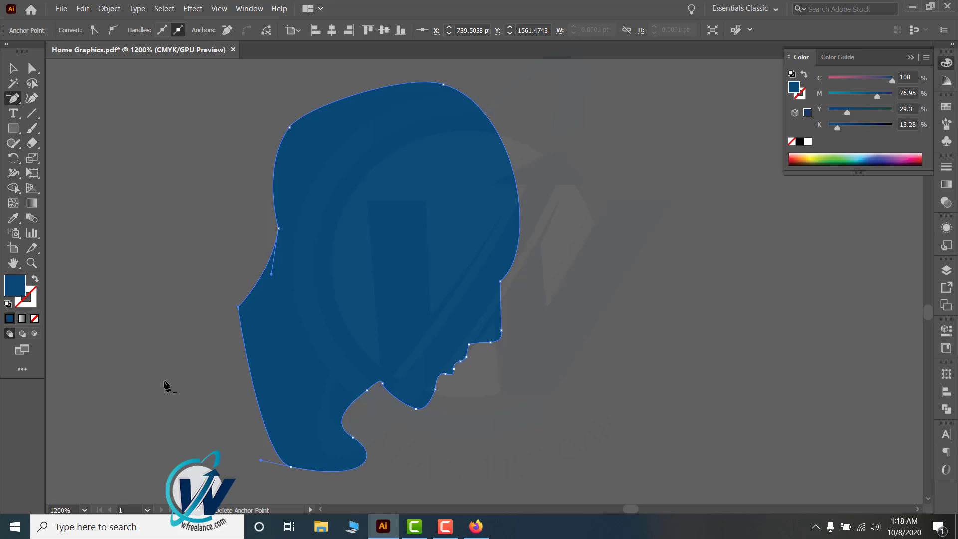
Reshape the crown by pulling new handles from its two anchors with the Anchor Point tool, and convert the brow anchor to a corner
click(13, 98)
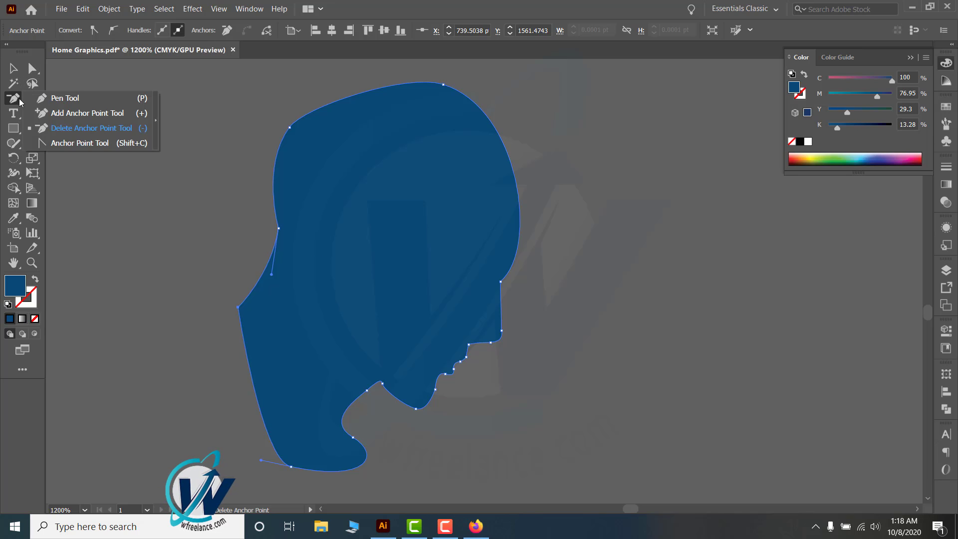
click(66, 145)
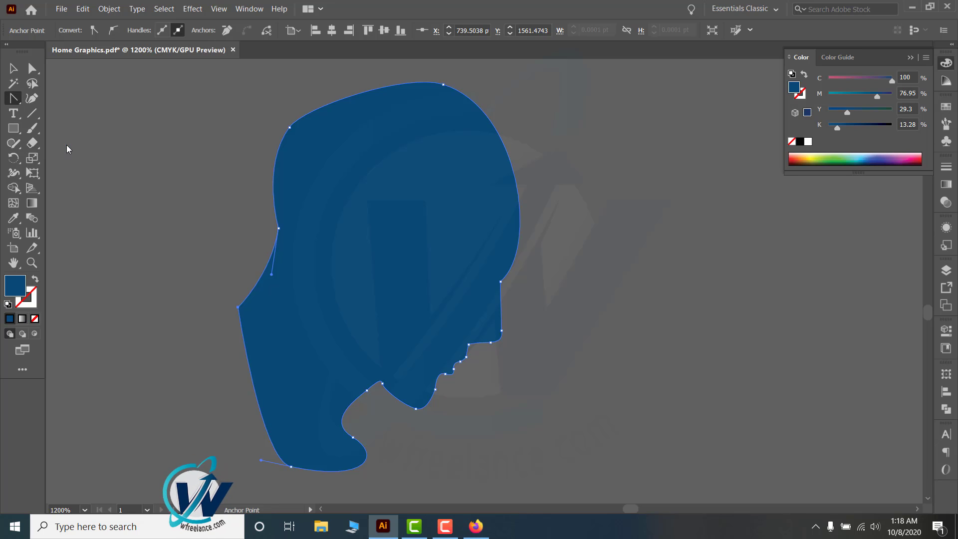
click(289, 127)
drag(297, 120, 324, 71)
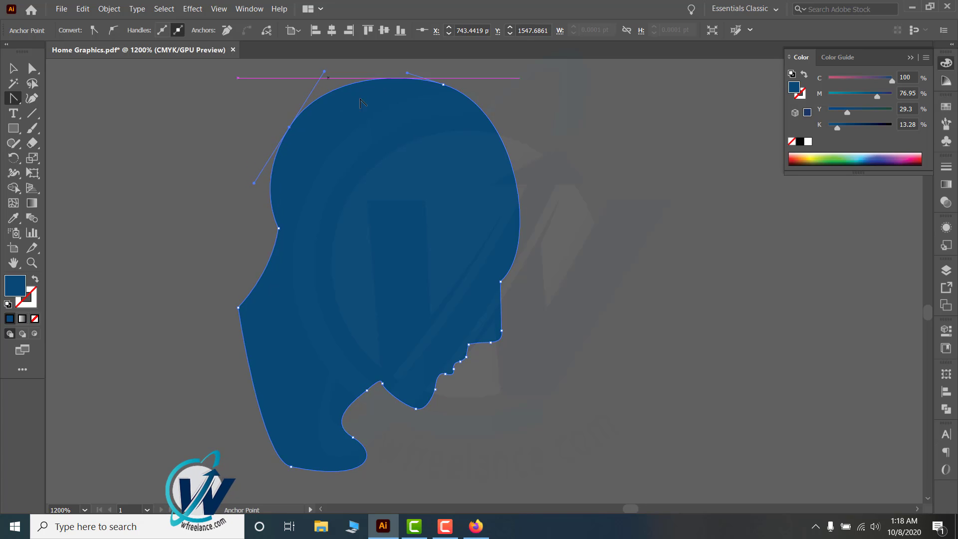
drag(443, 85, 505, 106)
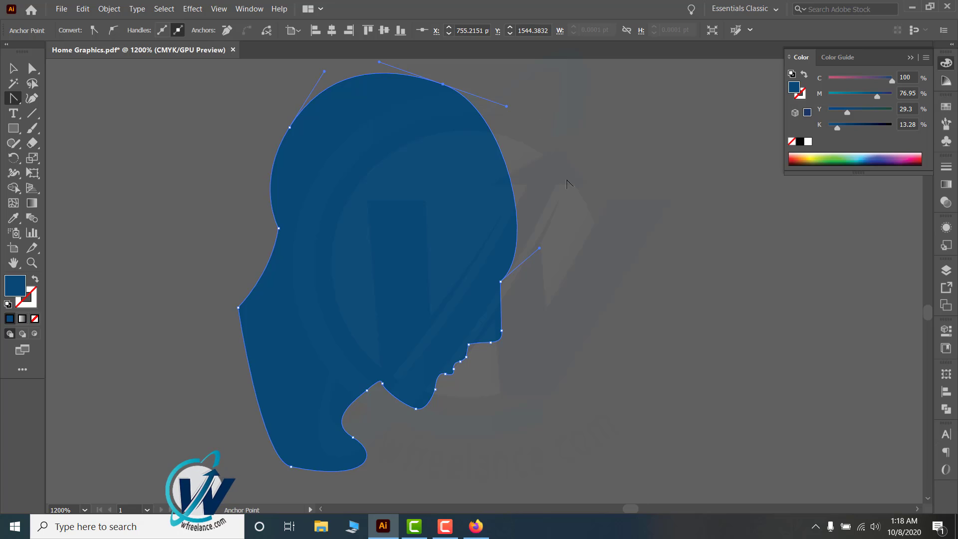
click(500, 282)
Draw a rectangle about 19 pt wide beside the traced head, and bend its top and bottom edges upward with the Anchor Point tool
click(12, 131)
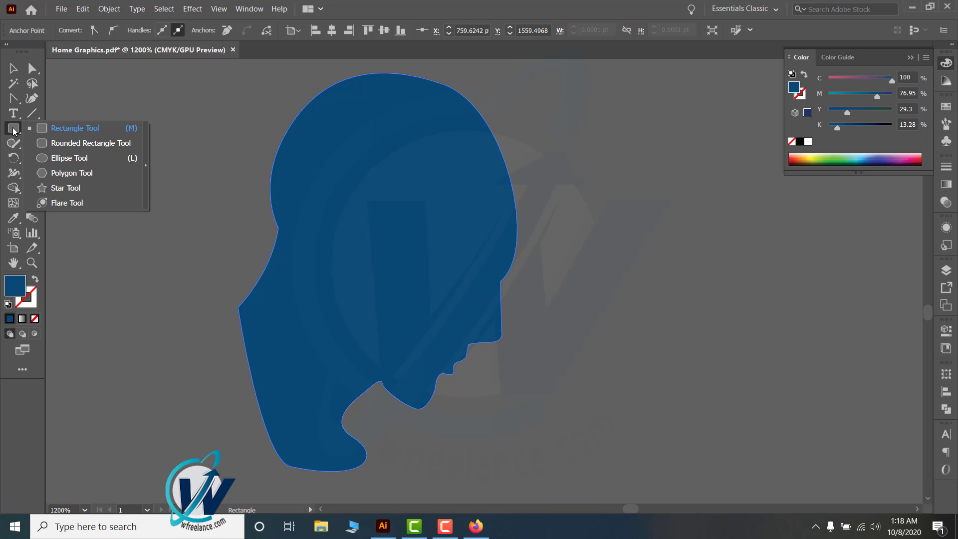
mouse_move(568, 209)
mouse_down()
mouse_move(798, 289)
mouse_move(815, 328)
mouse_up()
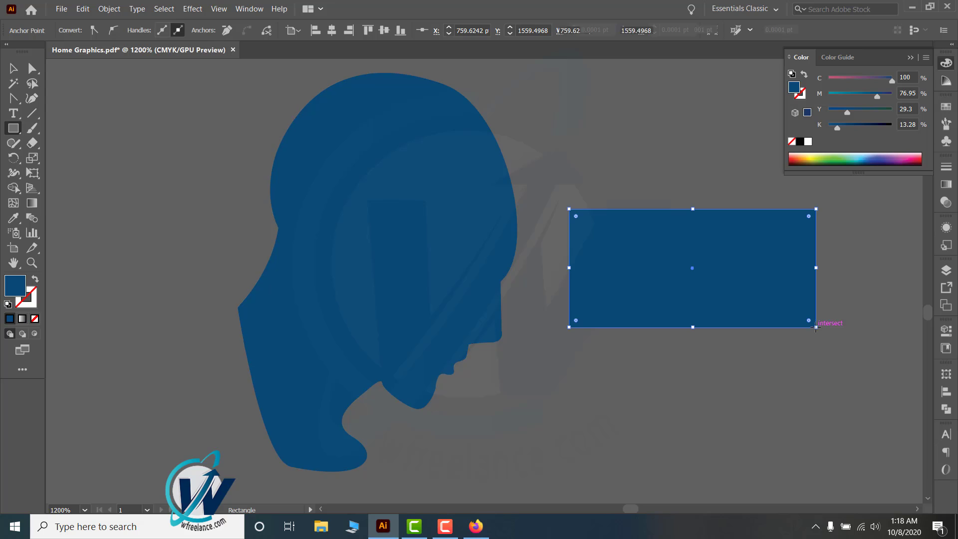
click(17, 99)
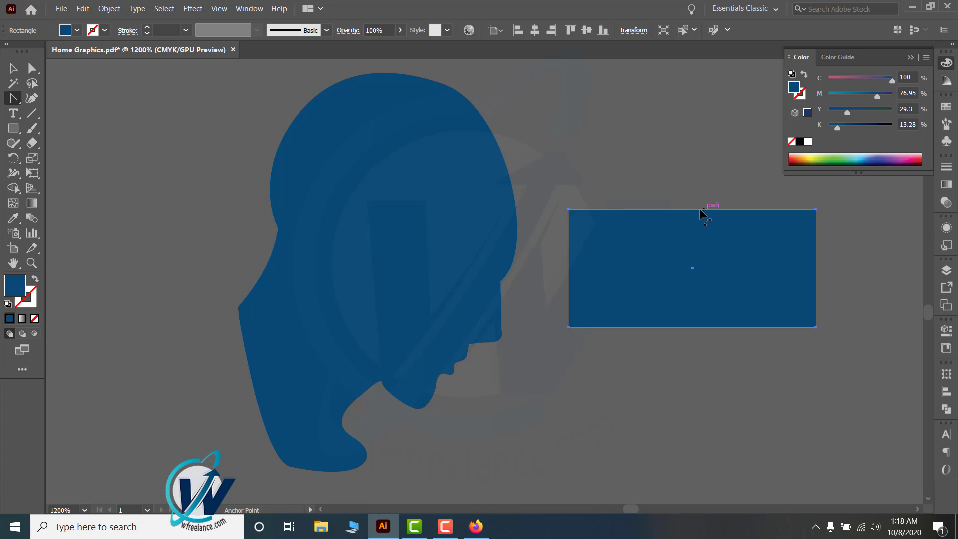
drag(700, 210, 690, 182)
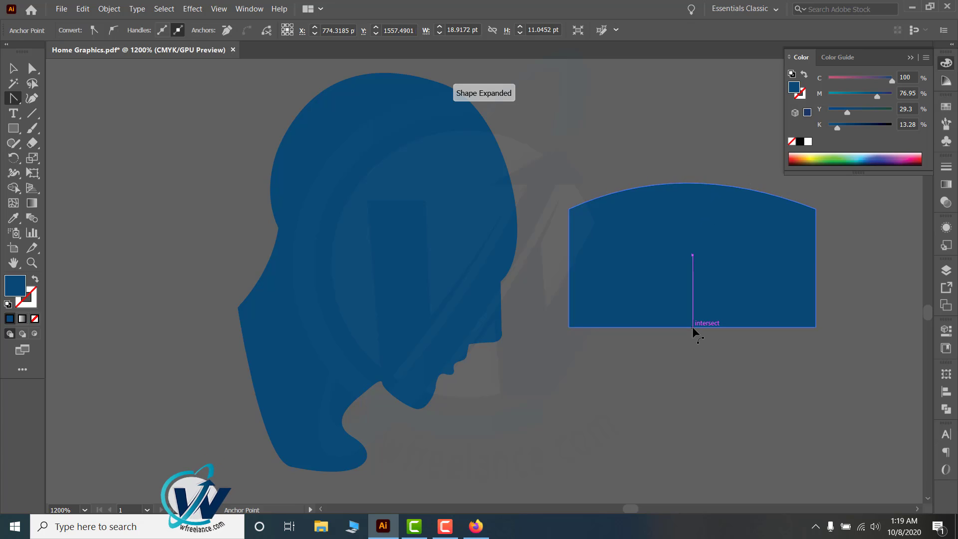
drag(692, 326, 692, 295)
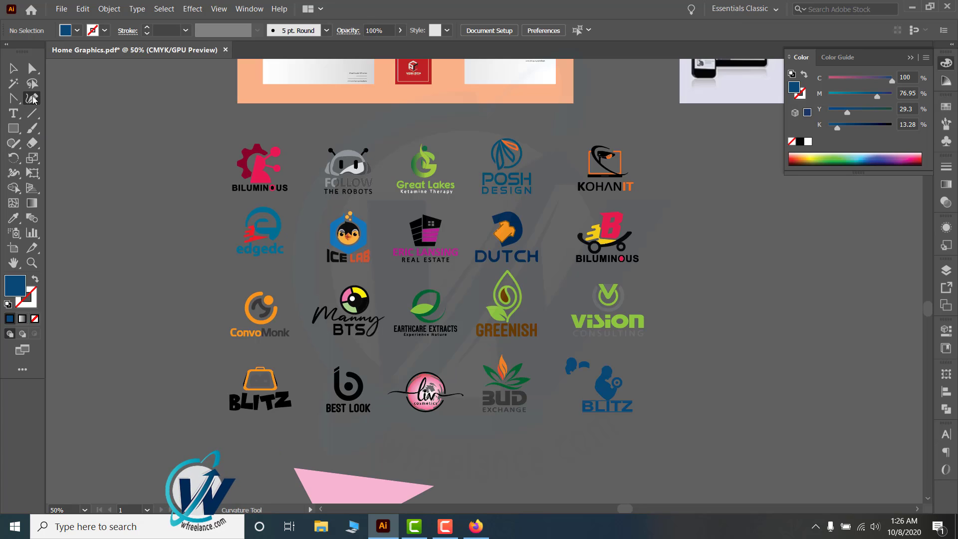
Draw a wavy open path with seven crests below the pink triangle using the Curvature tool, alternating high and low anchor points
click(32, 99)
scroll(309, 344, down, 8)
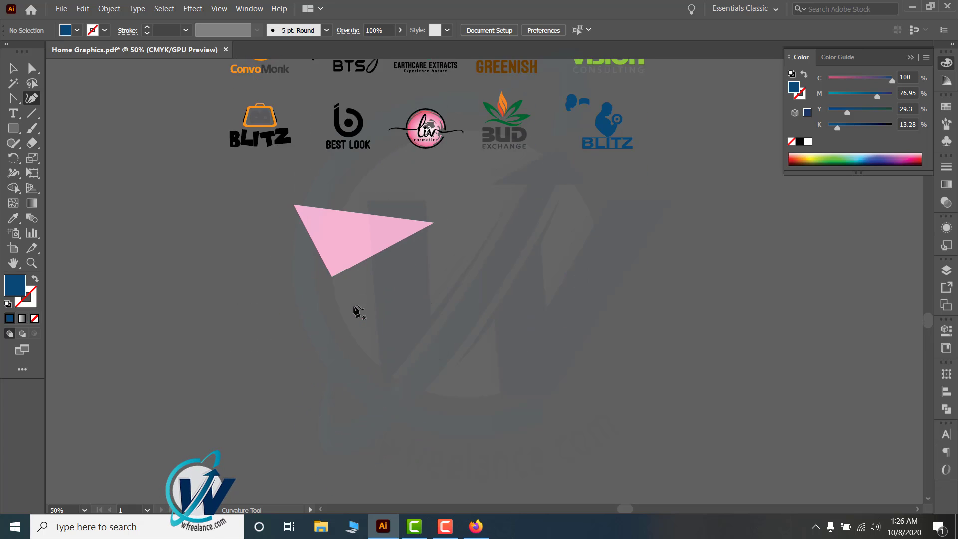
scroll(358, 313, down, 3)
click(193, 327)
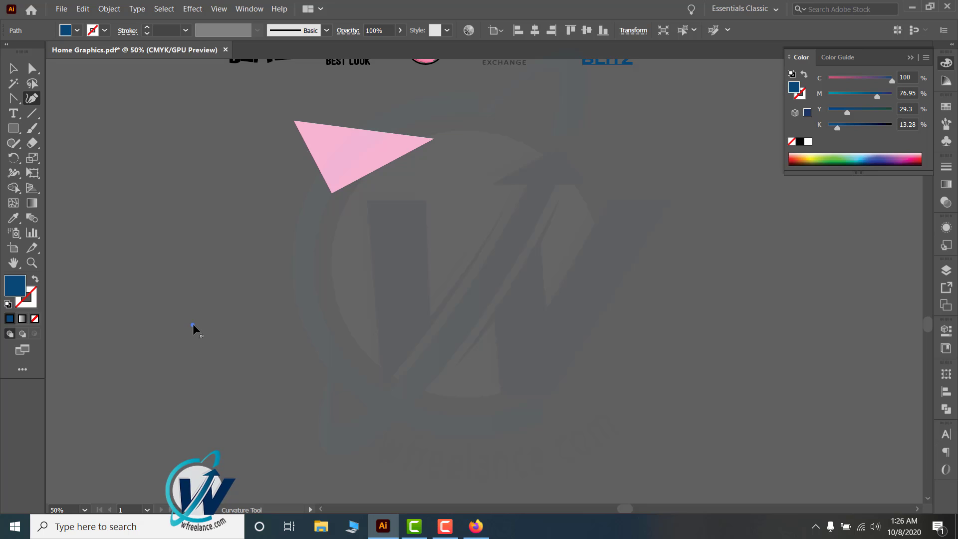
click(237, 275)
click(268, 330)
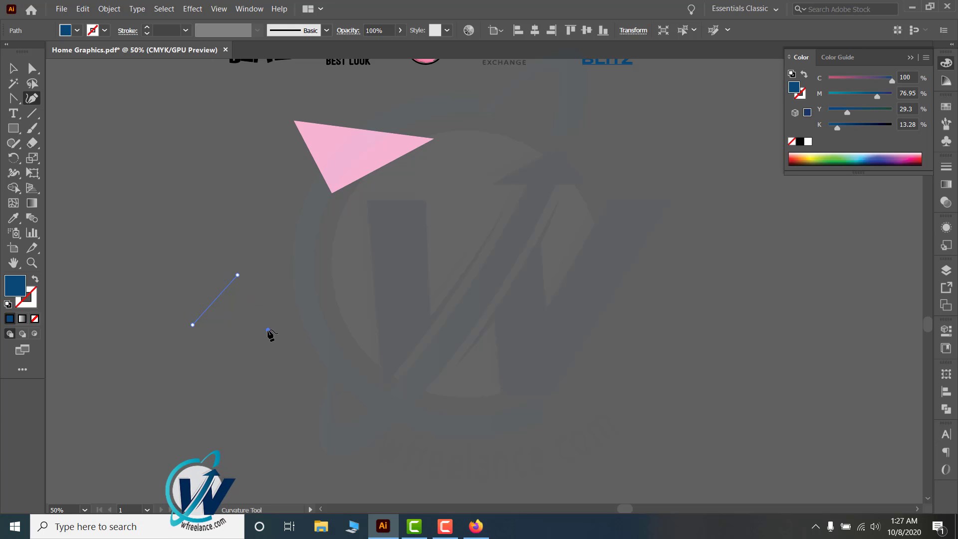
click(310, 276)
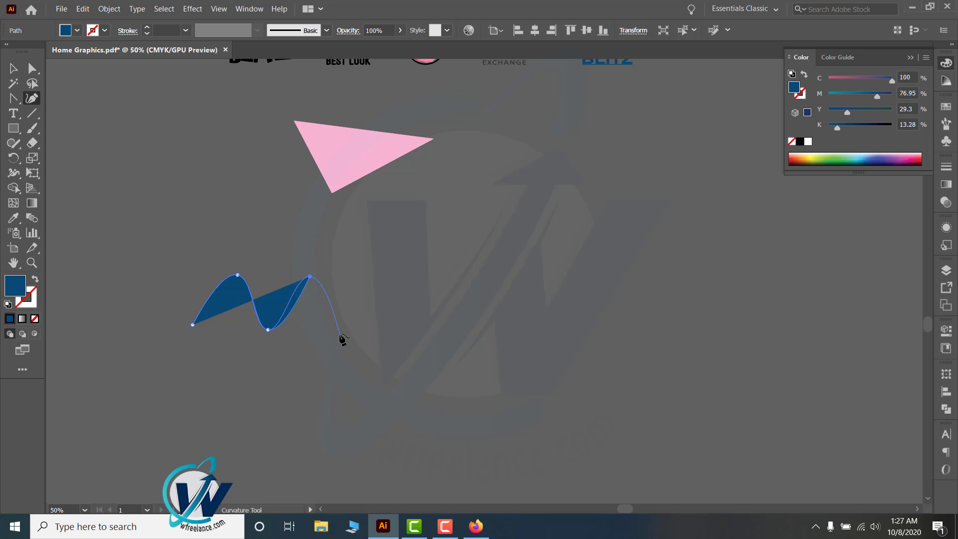
click(339, 333)
click(386, 278)
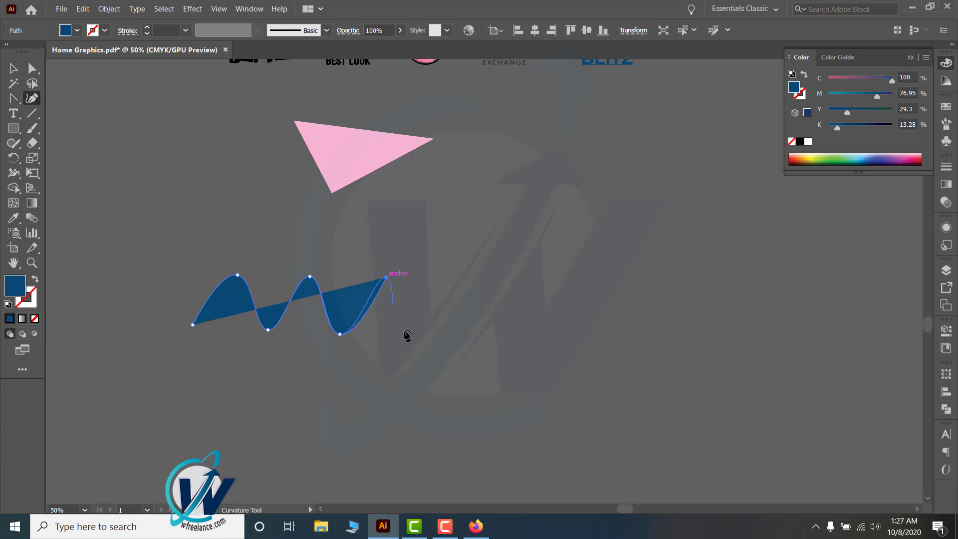
click(416, 339)
click(455, 275)
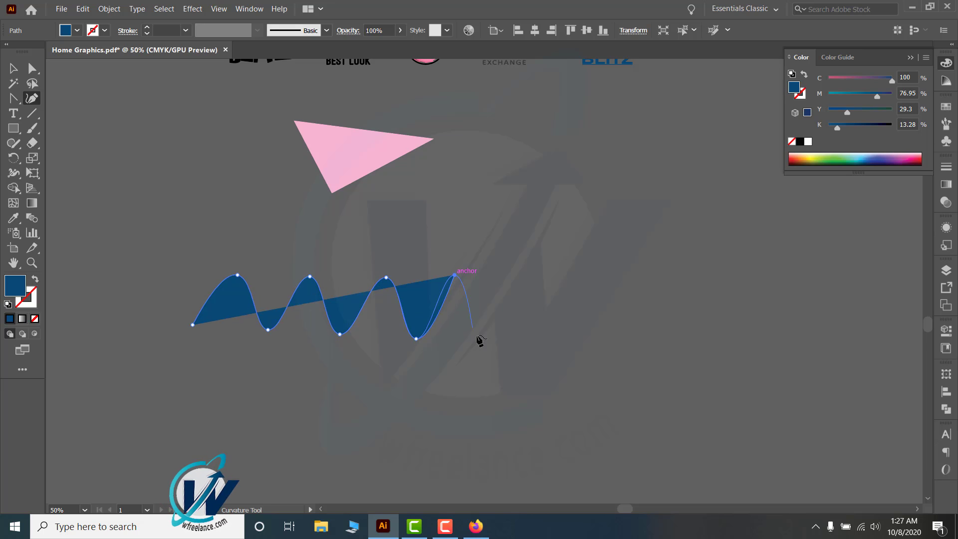
click(495, 341)
click(528, 274)
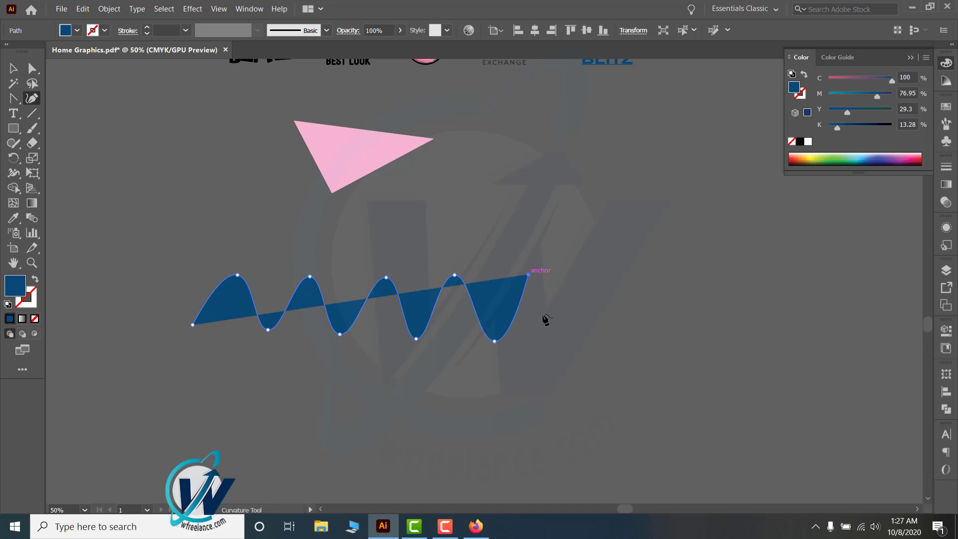
click(557, 344)
click(592, 280)
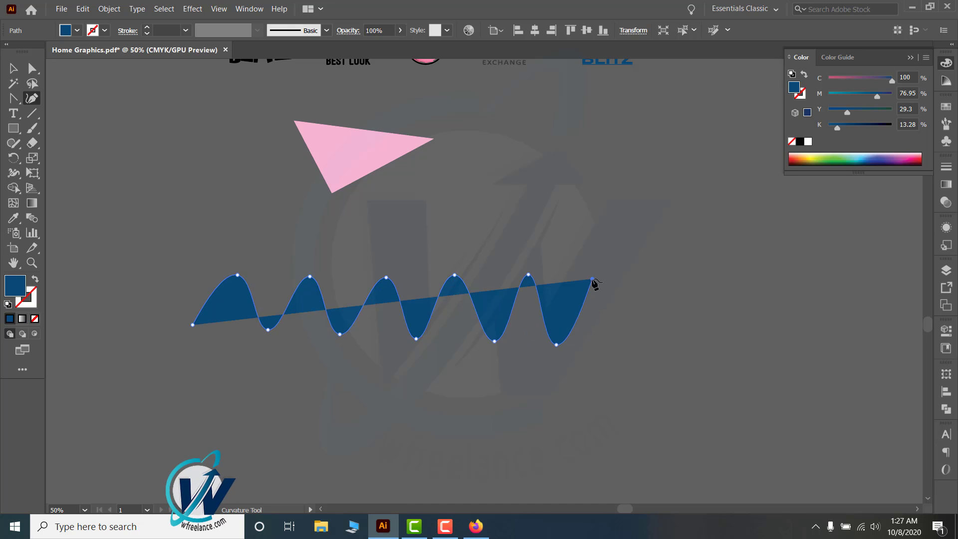
click(628, 342)
click(653, 283)
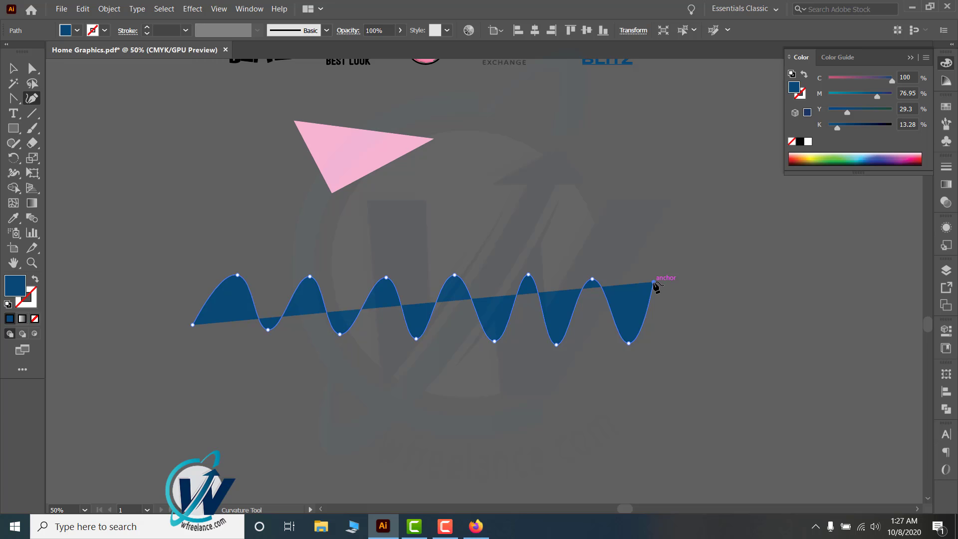
Swap the wave's fill and stroke to leave only a blue outline, and move the wave left and slightly up
key(shift+x)
key(v)
click(622, 398)
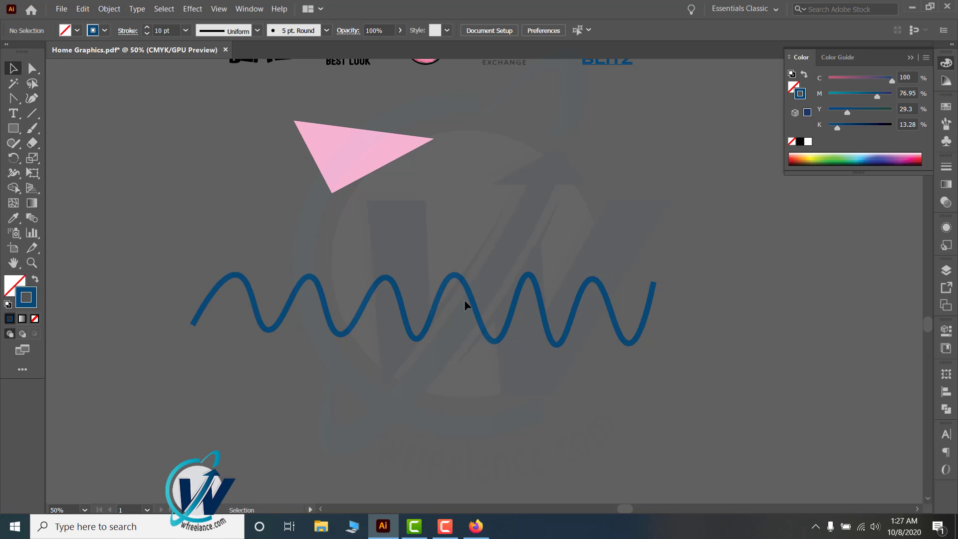
drag(463, 288, 396, 283)
Convert the wave's first six crest anchors from smooth to corner points with the Curvature tool
click(31, 99)
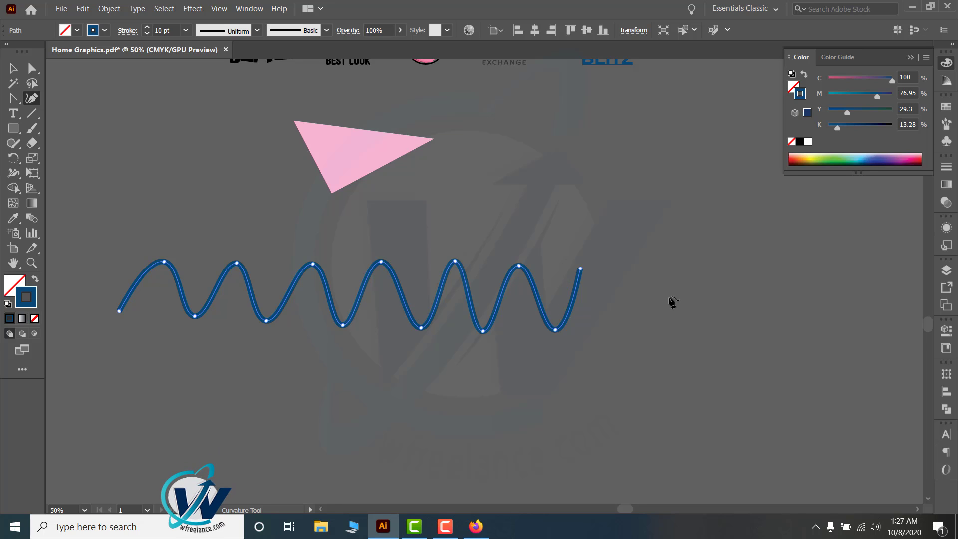
double_click(165, 262)
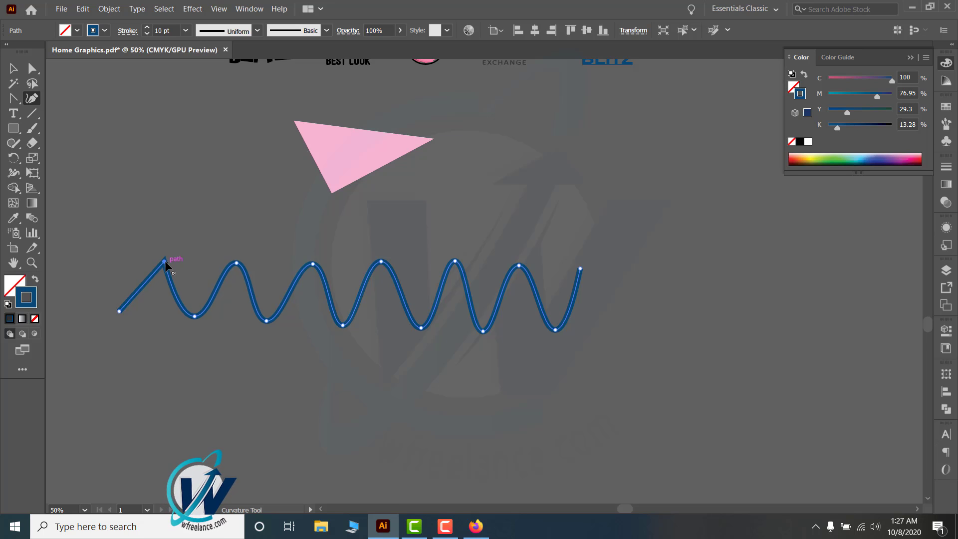
double_click(236, 263)
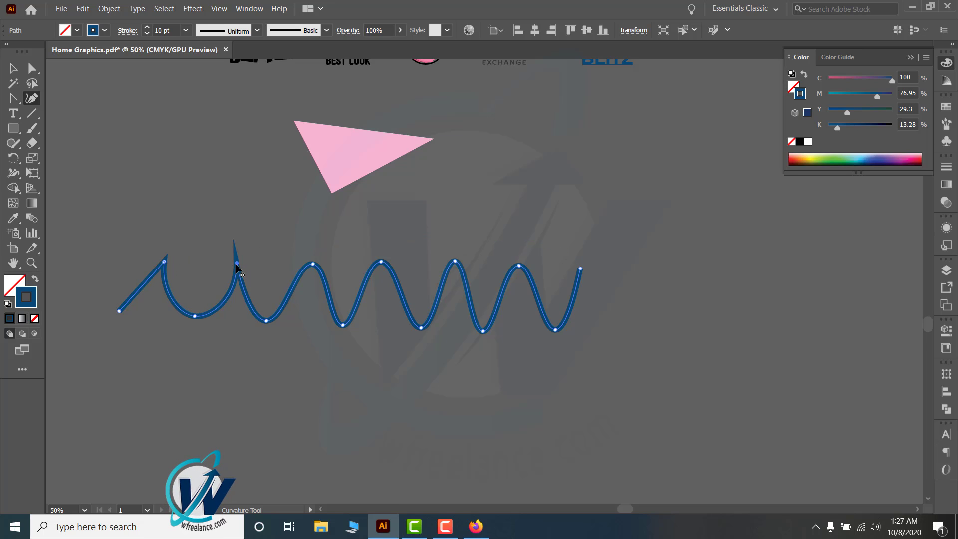
double_click(313, 264)
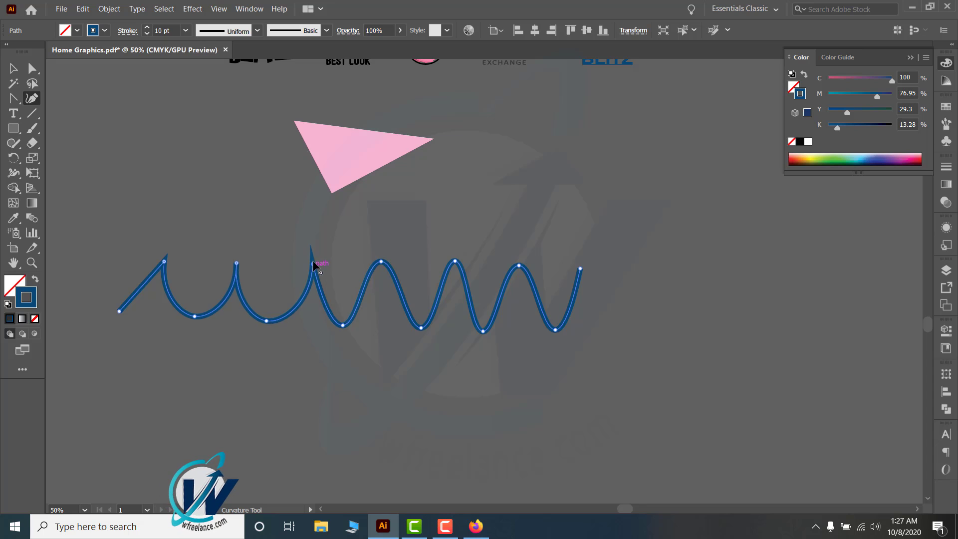
double_click(381, 261)
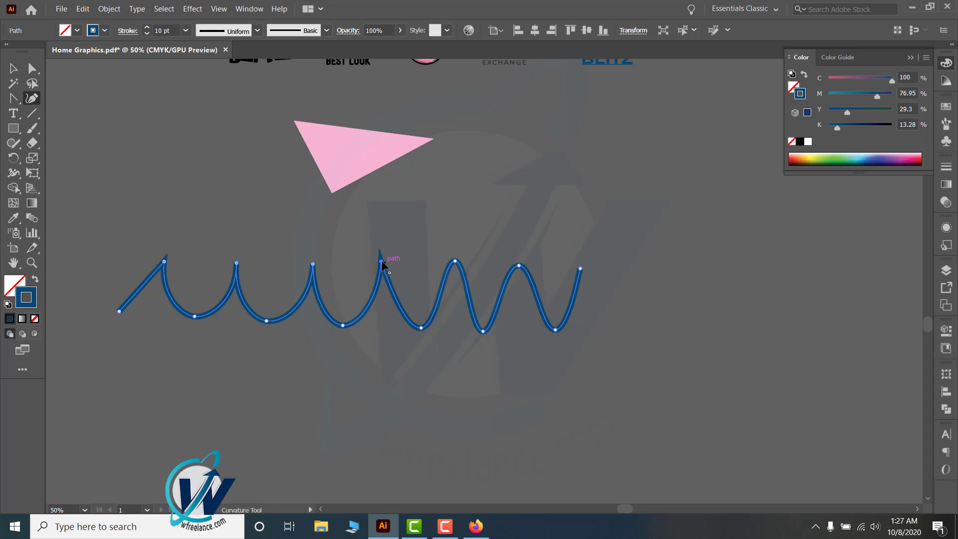
double_click(454, 261)
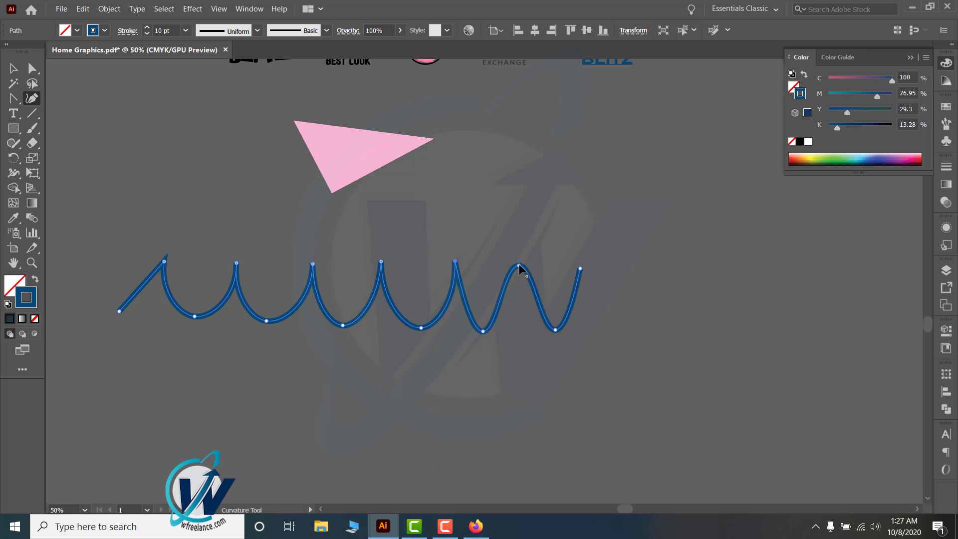
double_click(518, 266)
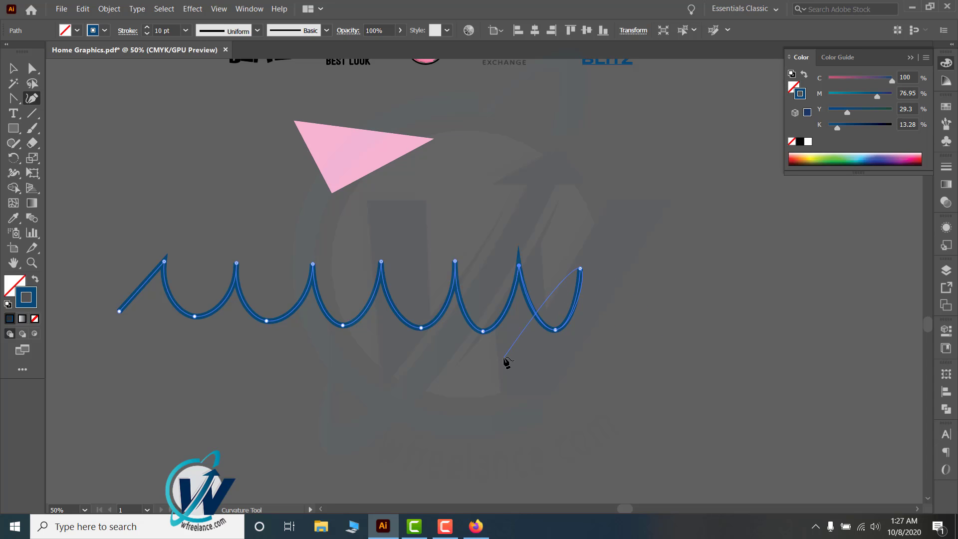
Convert the wave's last three trough anchors to corner points with the Curvature tool, and deselect the path
double_click(555, 329)
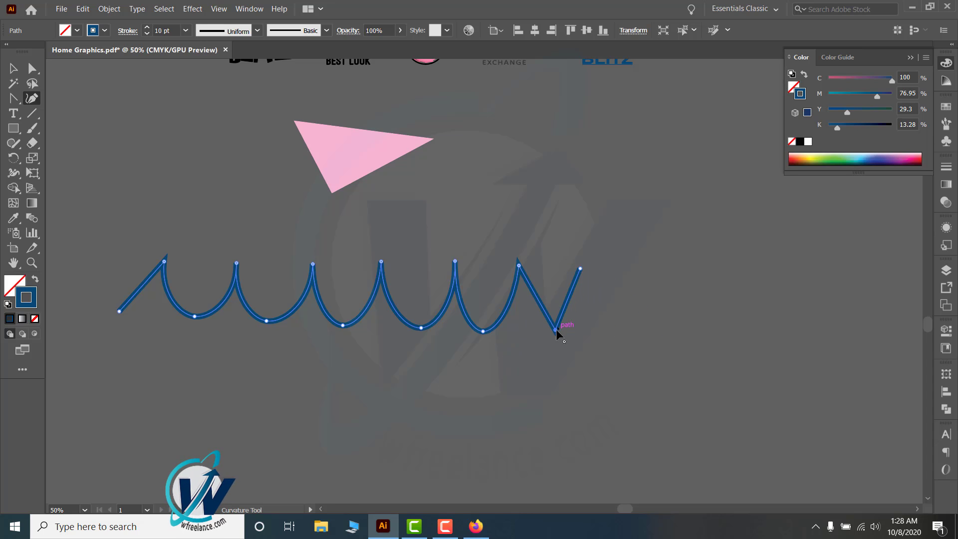
double_click(483, 331)
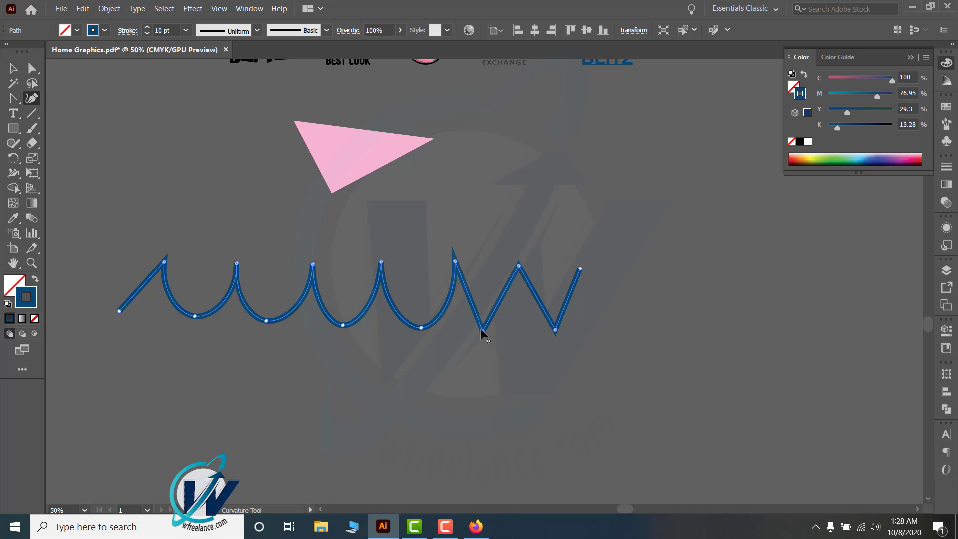
double_click(421, 327)
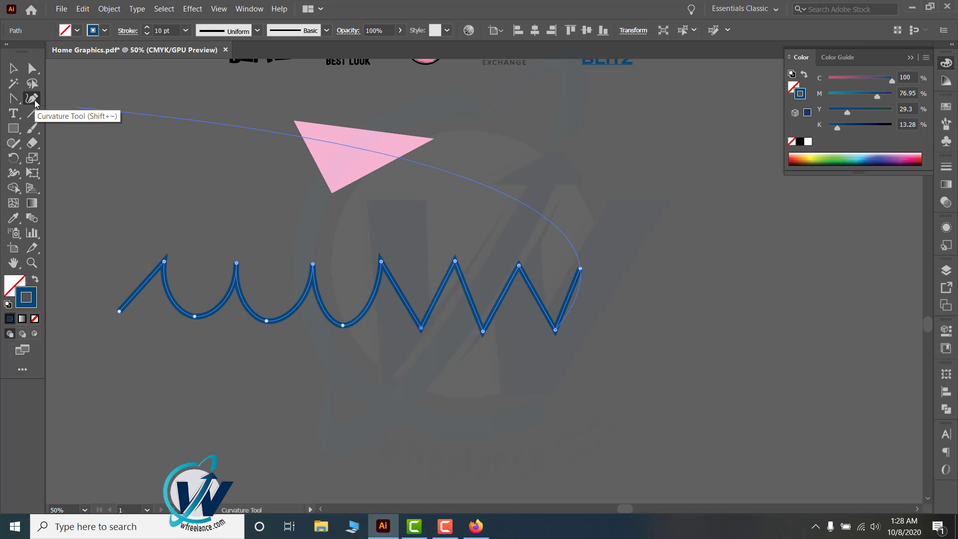
key(v)
click(209, 223)
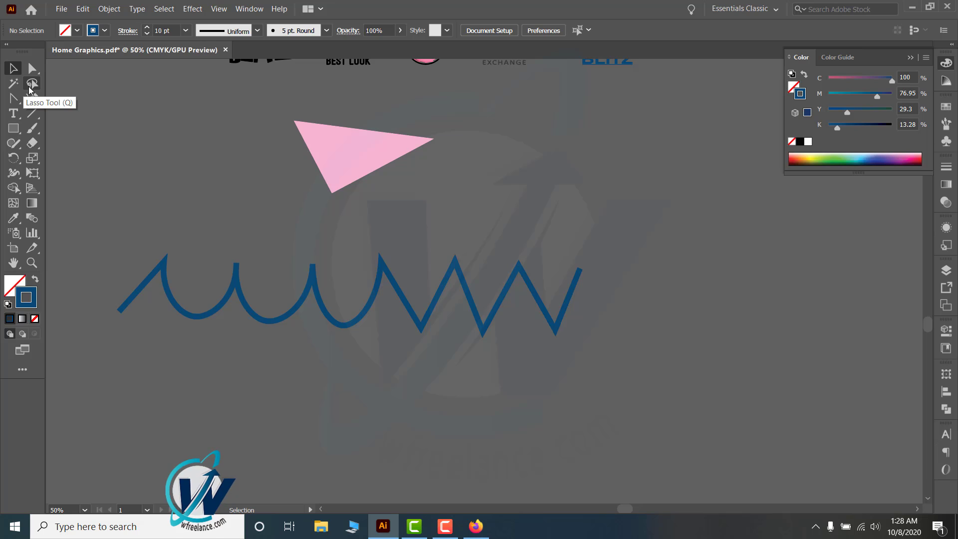
Show the tools in the Pen tool group and activate the Anchor Point tool
click(13, 98)
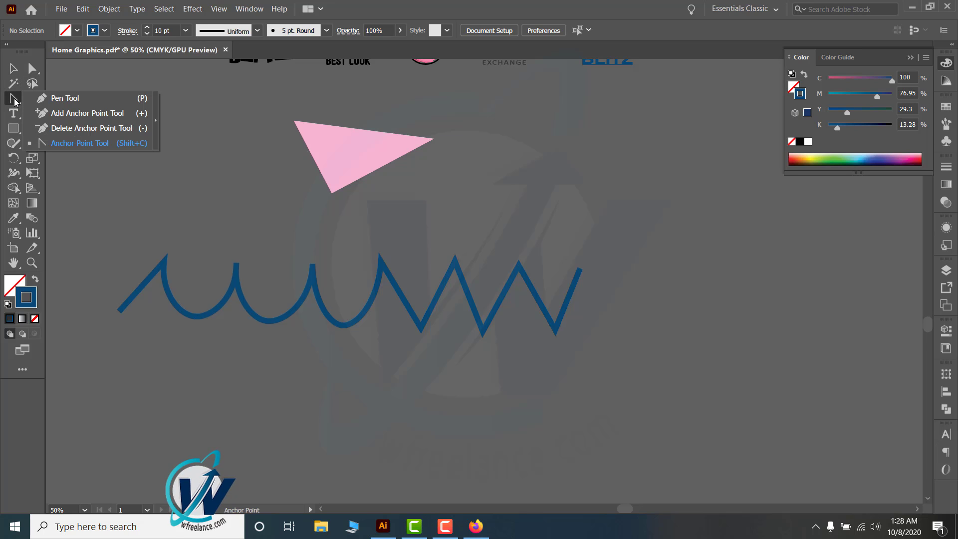
click(113, 145)
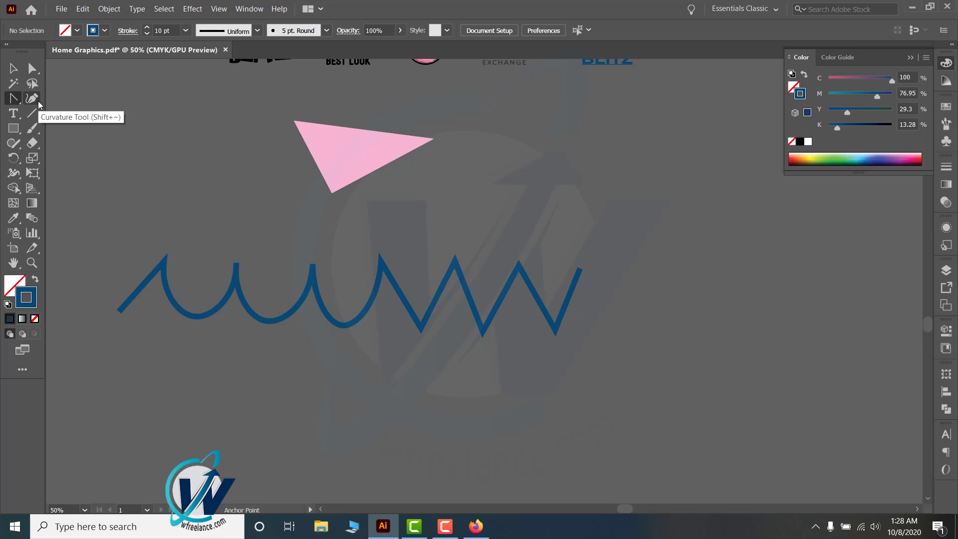